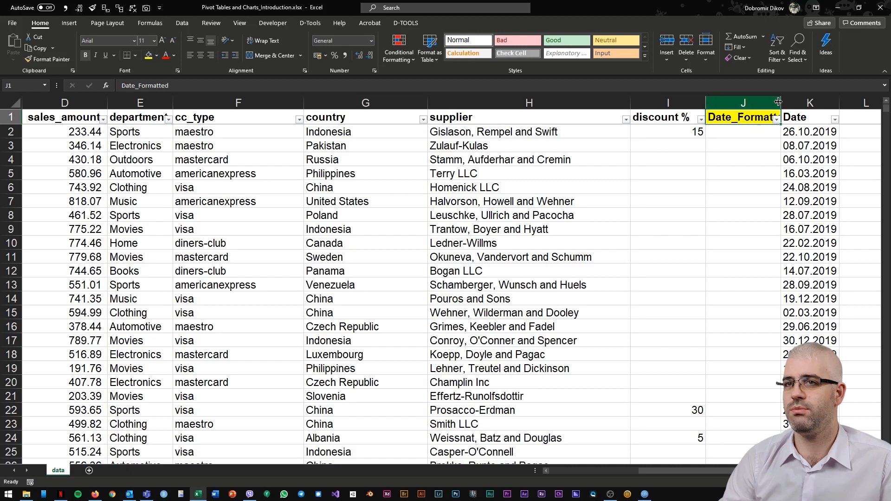
Step: Enter =DATE(RIGHT(K2,4),LEFT(RIGHT(K2,7),2),LEFT(K2,2)) in J2 to convert the text date into a real date
left_click(752, 133)
type("=date")
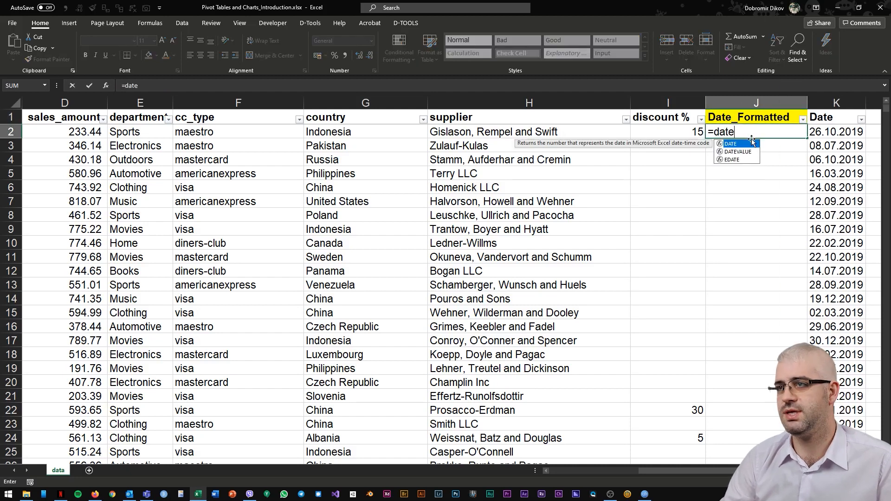
key("Tab")
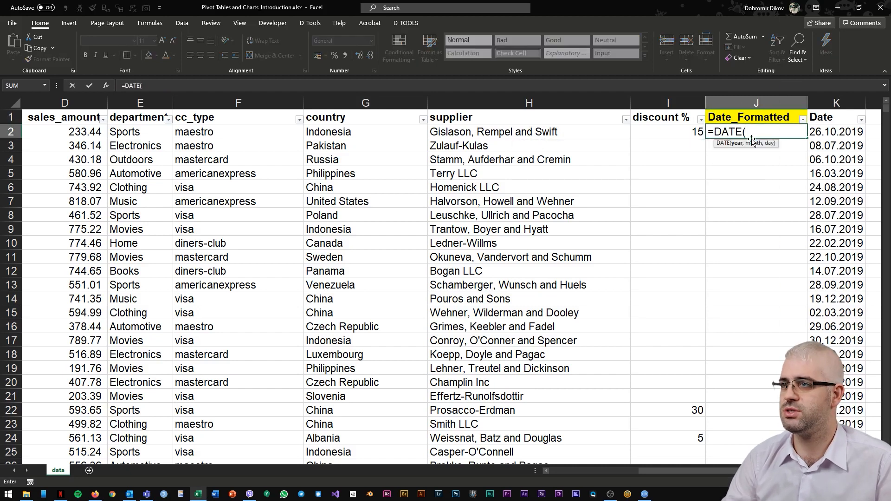
type("right")
key("Tab")
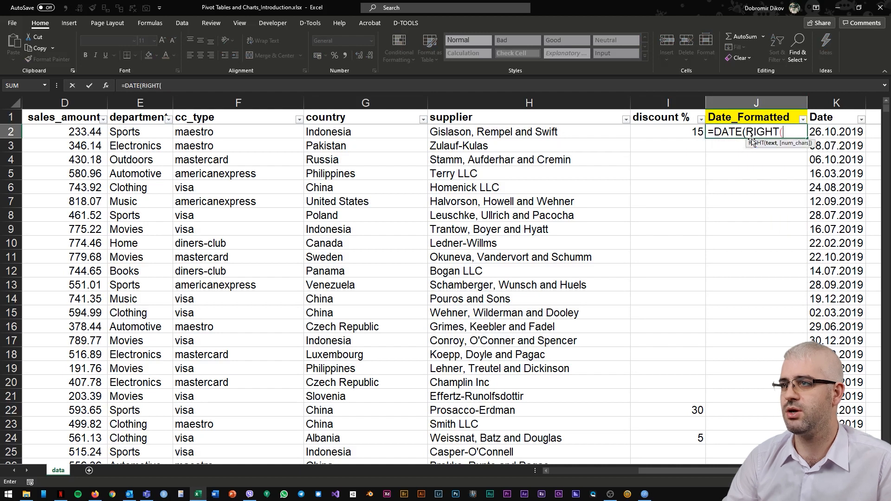
key("Right")
type(",")
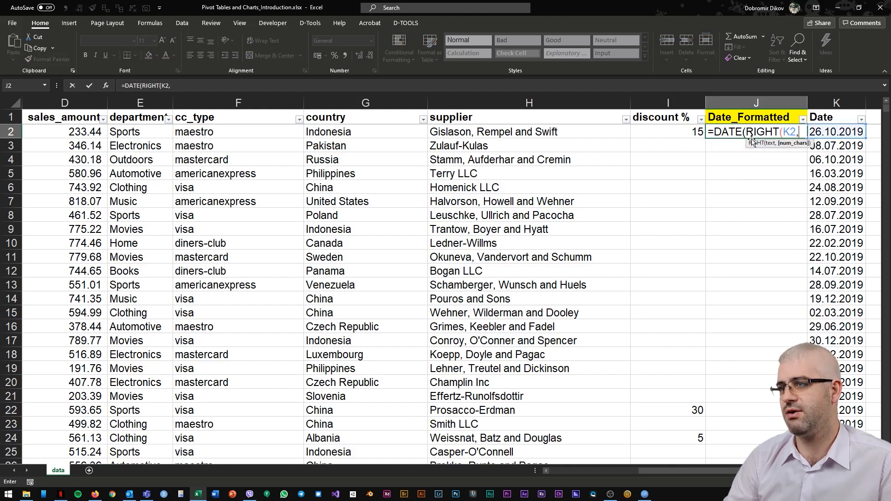
type("4),lef")
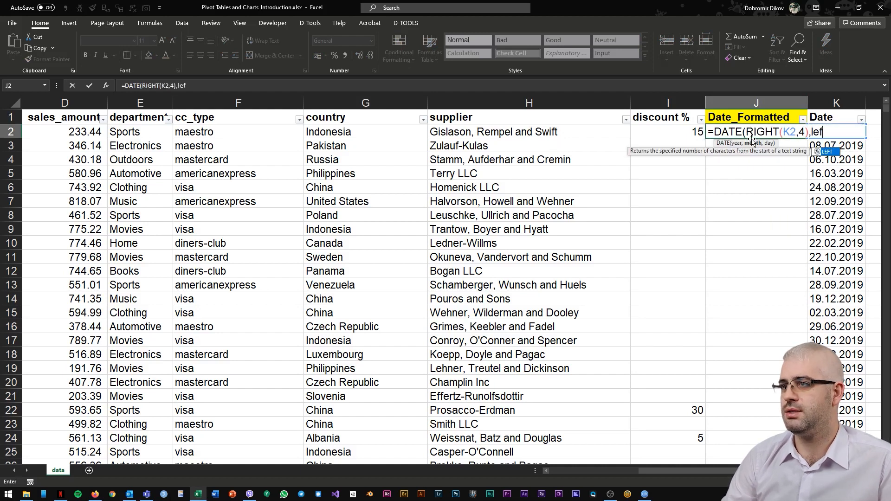
type("t")
key("Tab")
type("rig")
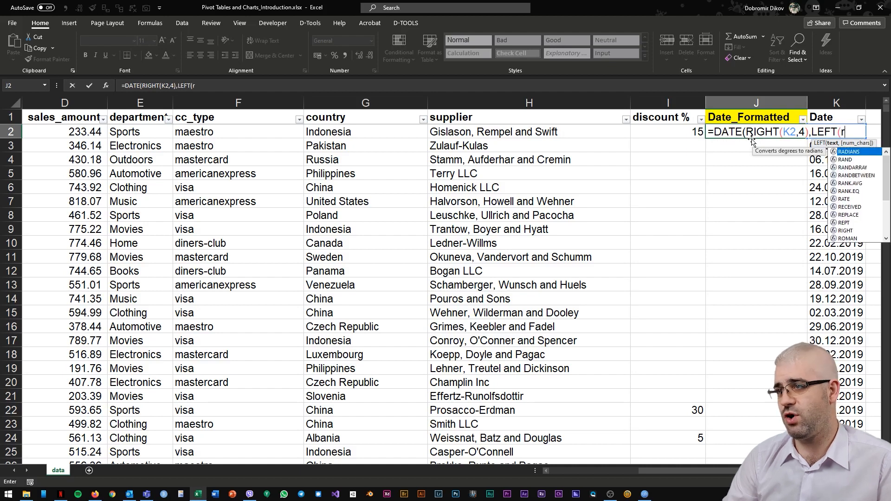
type("ht")
key("Tab")
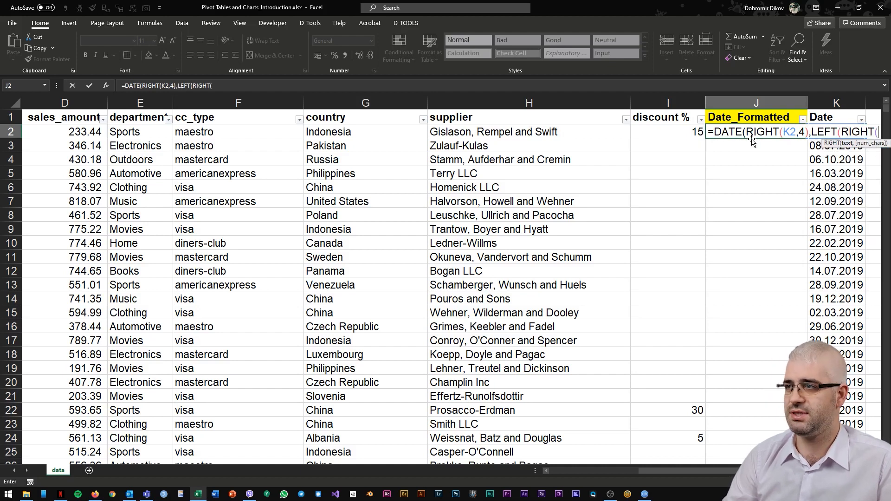
key("Right")
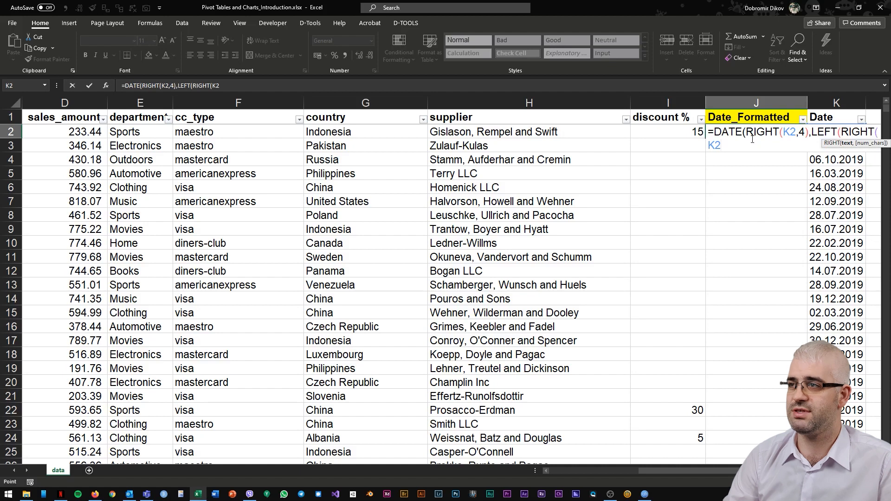
type(",7),2),left")
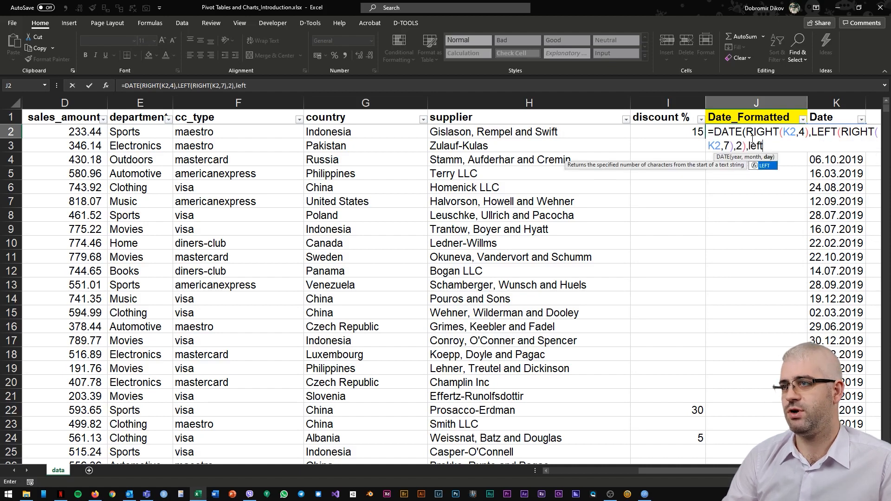
key("Tab")
key("Right")
type(",2))")
key("Return")
Step: Fill the date formula down the Date_Formatted column to the last data row
key("Right")
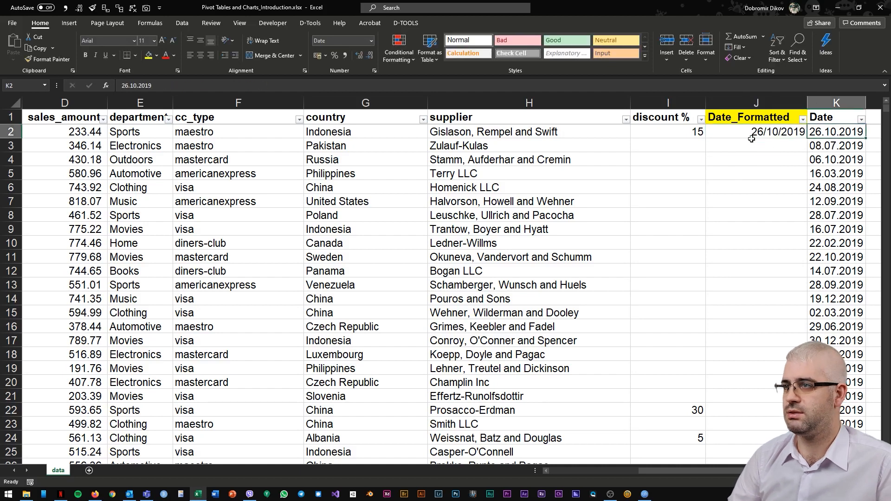
key("ctrl+Down")
key("Left")
key("ctrl+shift+Up")
key("ctrl+d")
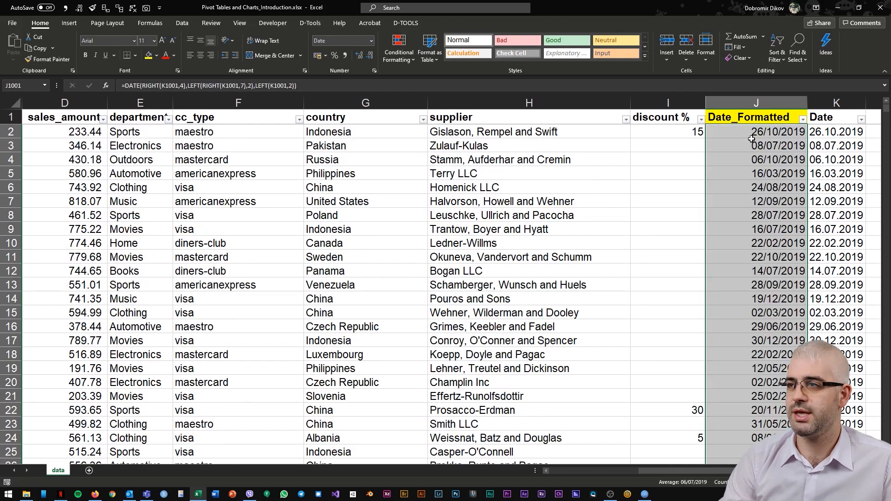
Step: Inspect the filled Date_Formatted column and select its data range
key("Down")
key("Up")
key("ctrl+Up")
key("Down")
key("Down")
key("Down")
key("Up")
key("Up")
key("ctrl+shift+Down")
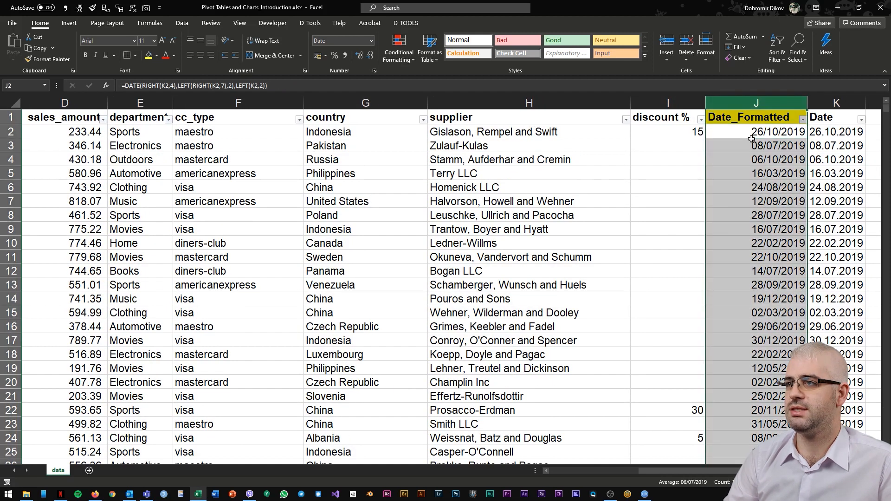
Step: Insert a new column before Date and title its header Month_Analytics
key("Right")
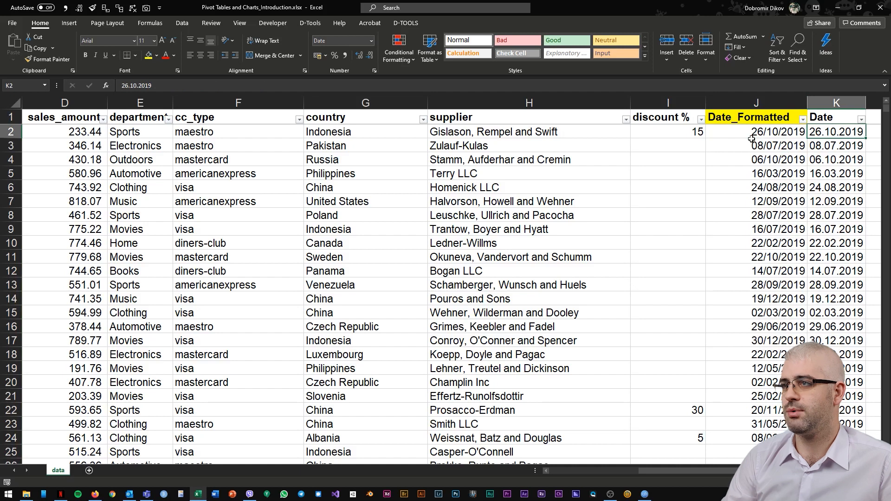
key("ctrl+shift+Down")
key("ctrl+shift+plus")
key("Up")
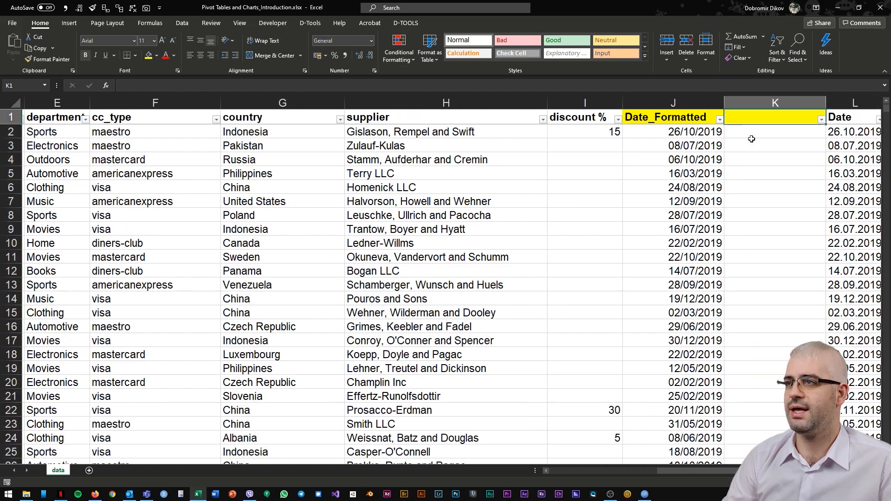
key("Right")
key("Right")
key("Left")
key("Left")
type("Mon")
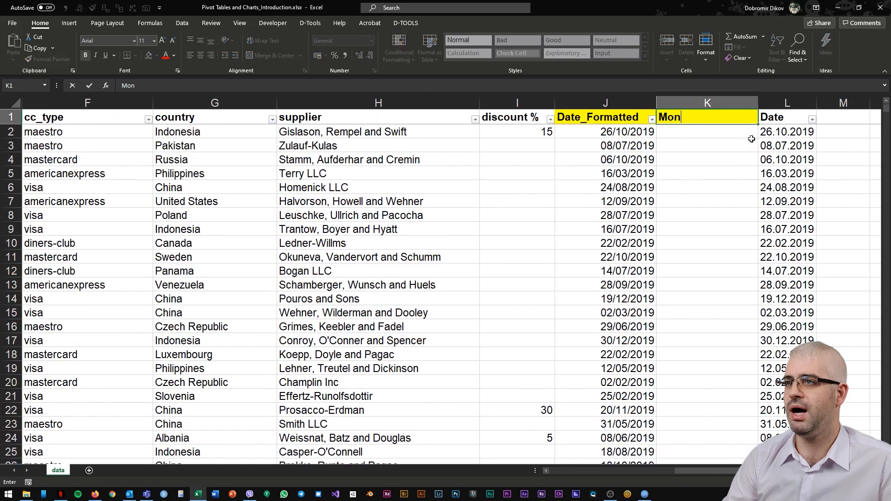
type("th_Analytics")
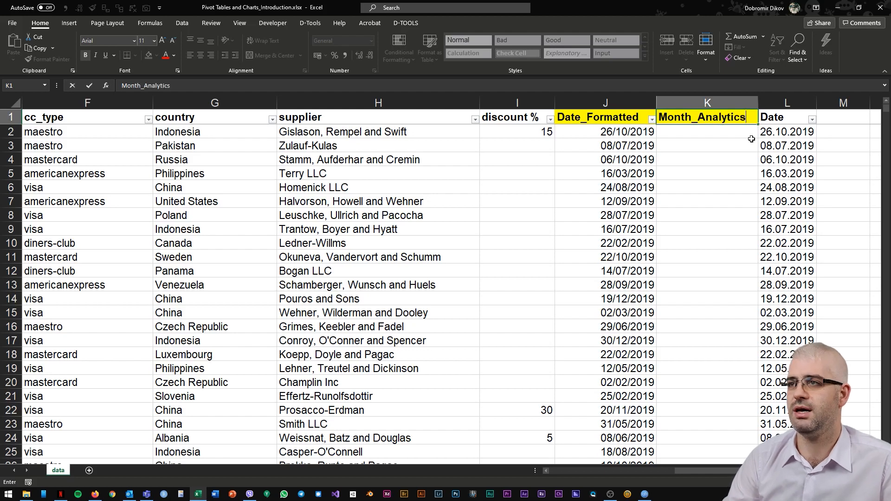
key("Return")
Step: Enter =MONTH(J2) in the first Month_Analytics cell and set its number format to General
type("=mont")
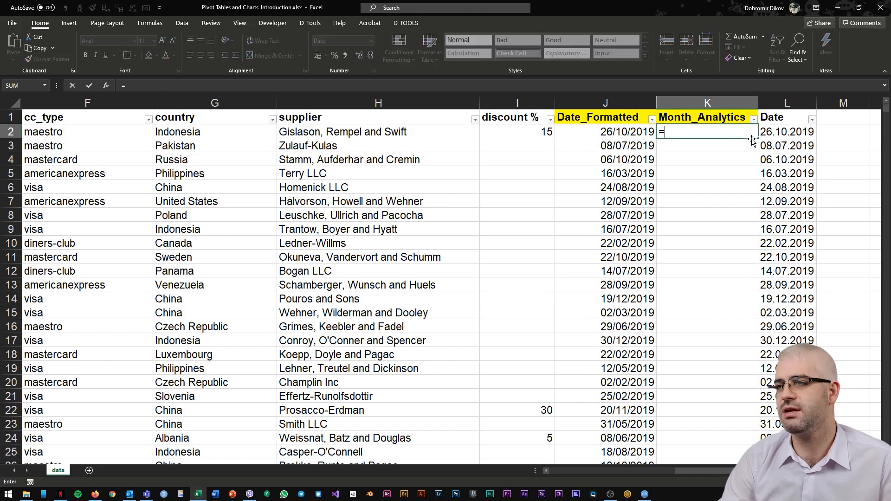
key("Tab")
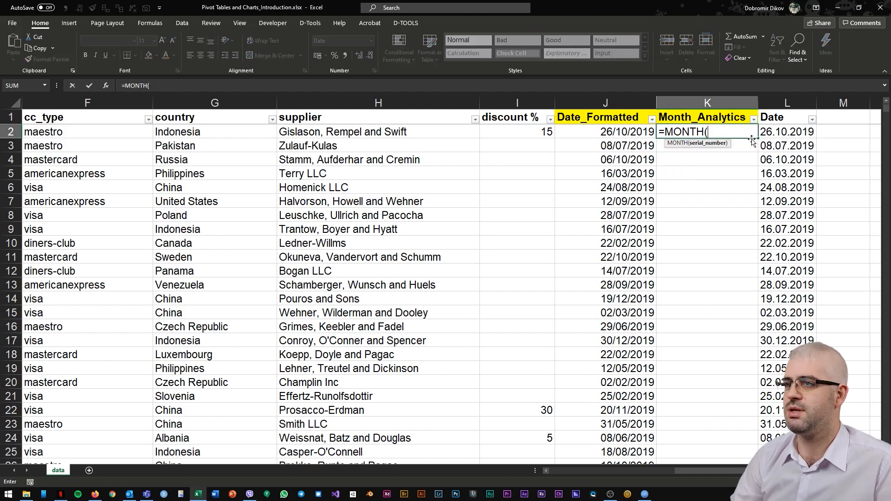
key("Left")
key("Return")
key("alt")
key("h")
key("n")
key("Down")
key("Down")
key("Return")
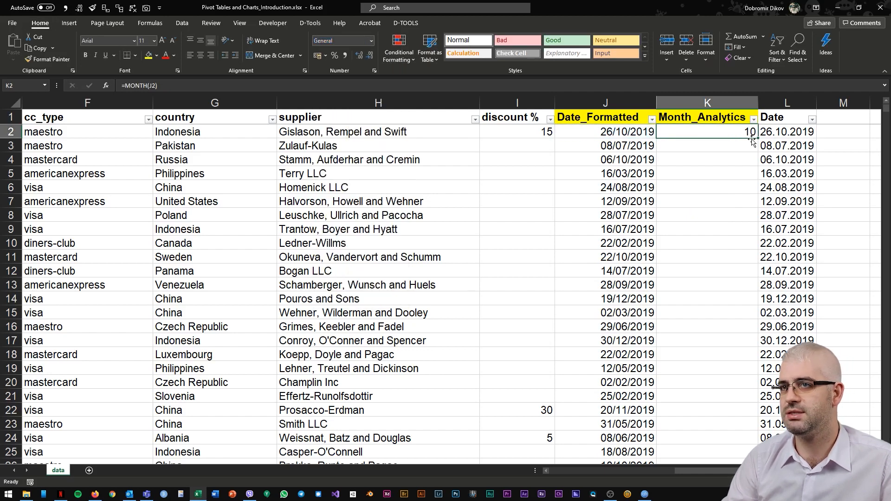
Step: Fill the MONTH formula down the Month_Analytics column to the last data row
key("ctrl+Down")
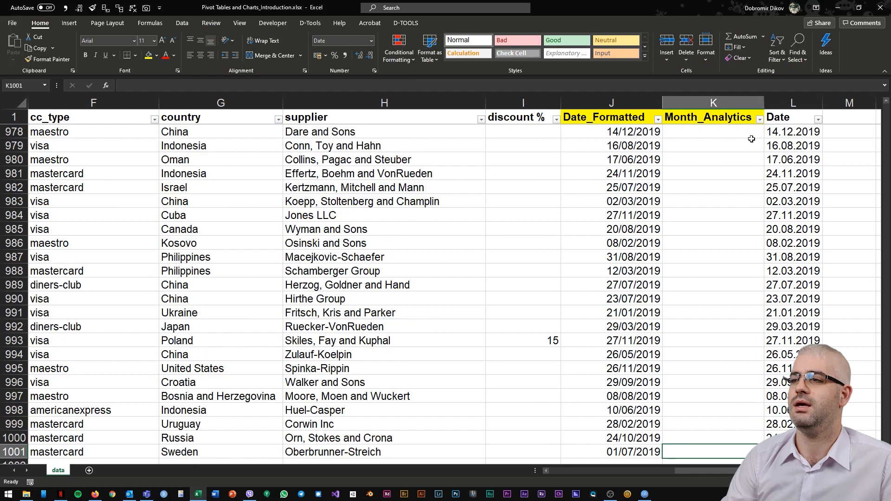
key("ctrl+shift+Up")
key("ctrl+d")
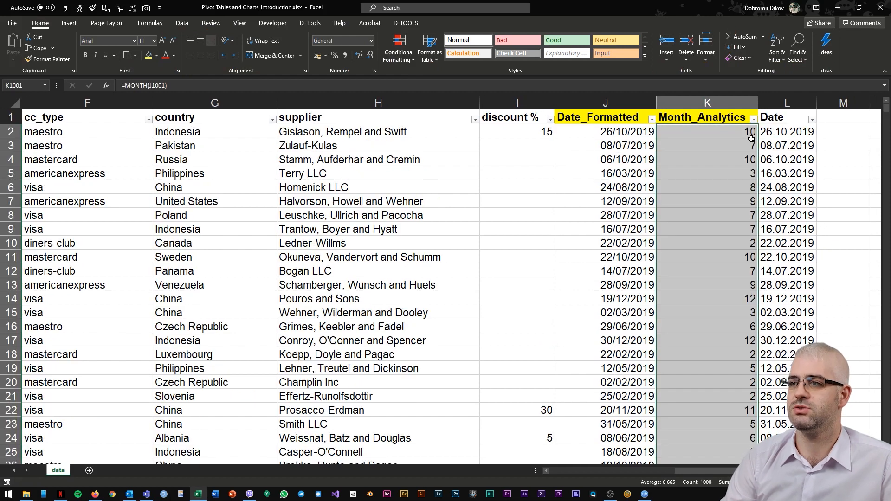
Step: Insert a new empty column before Date_Formatted
key("ctrl+Up")
key("Left")
key("ctrl+space")
key("ctrl+shift+plus")
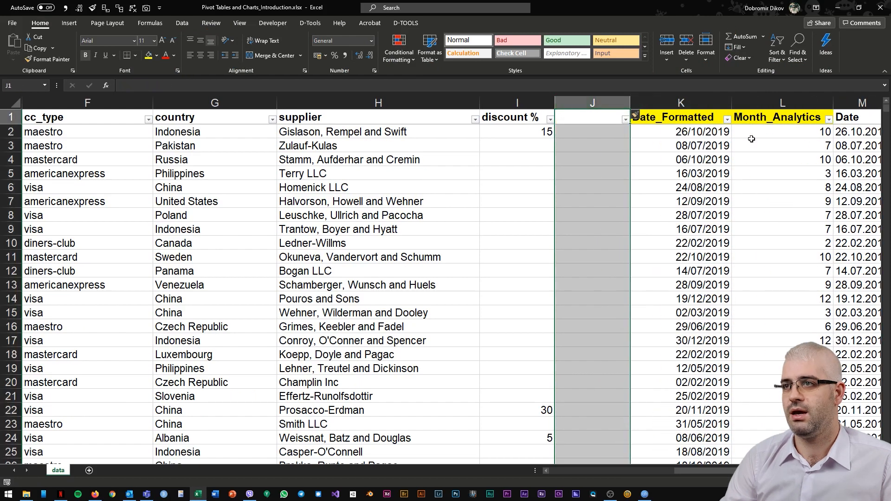
Step: Copy the Date_Formatted header into the new column and retitle it Discount_Given
key("Right")
key("ctrl+c")
key("Left")
key("ctrl+v")
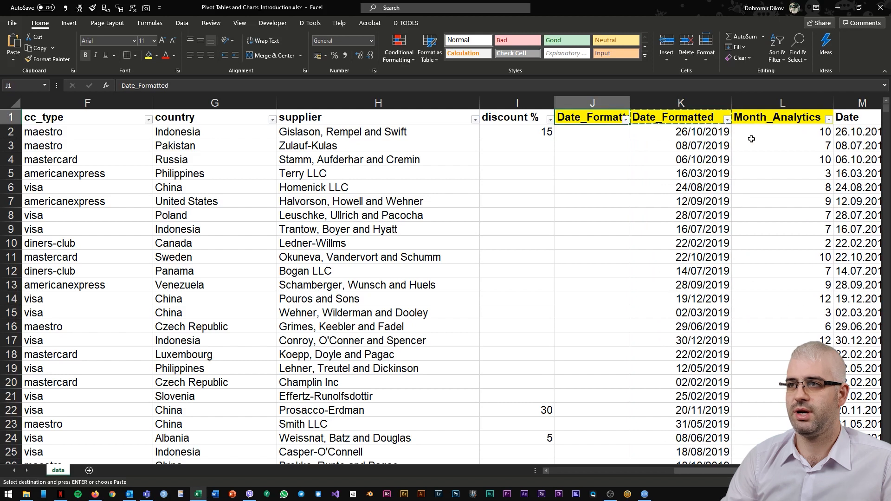
type("Discount")
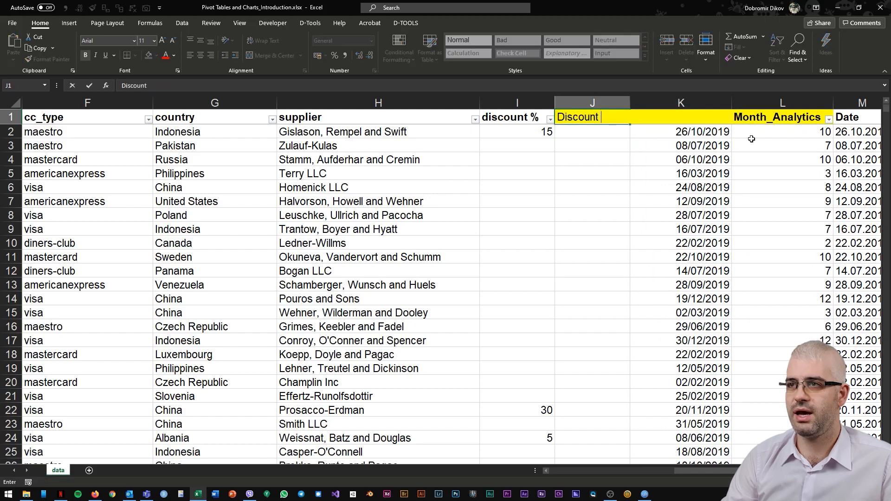
type("+_")
type("Given")
key("Return")
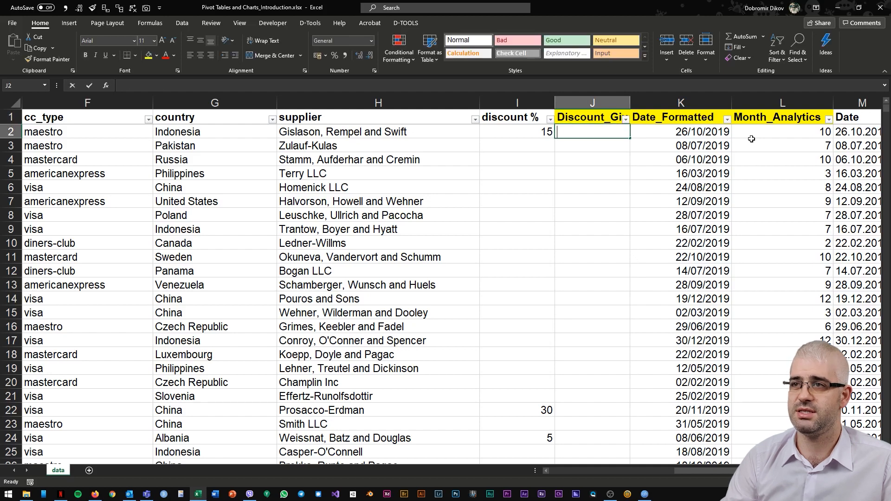
Step: Begin an IF formula in J2 testing whether the discount % in I2 is not 0
type("=IF(")
key("Left")
type("<> ")
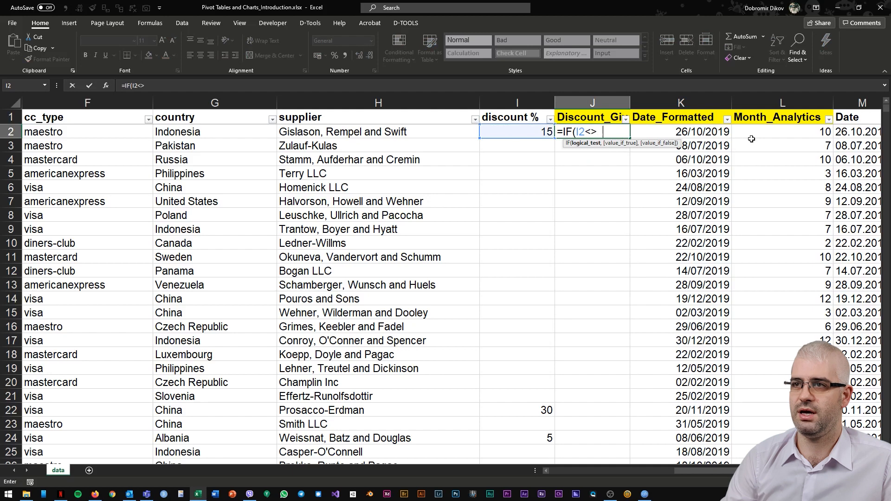
type(",")
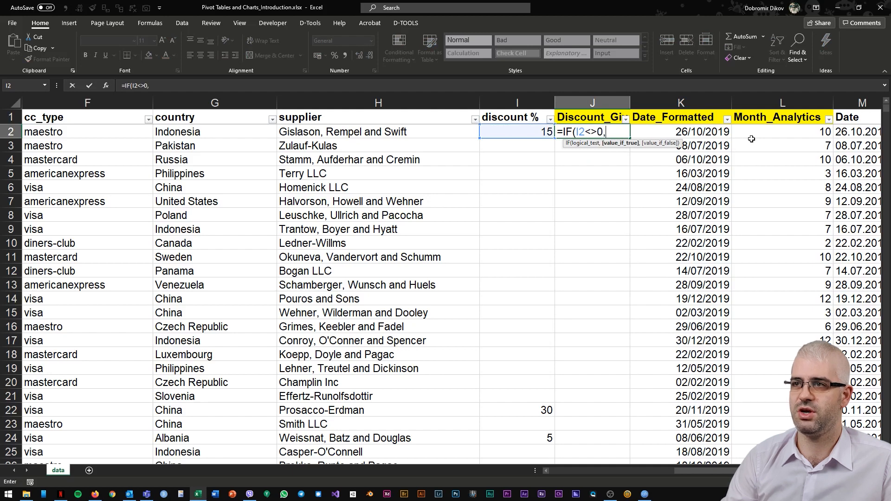
key("Left")
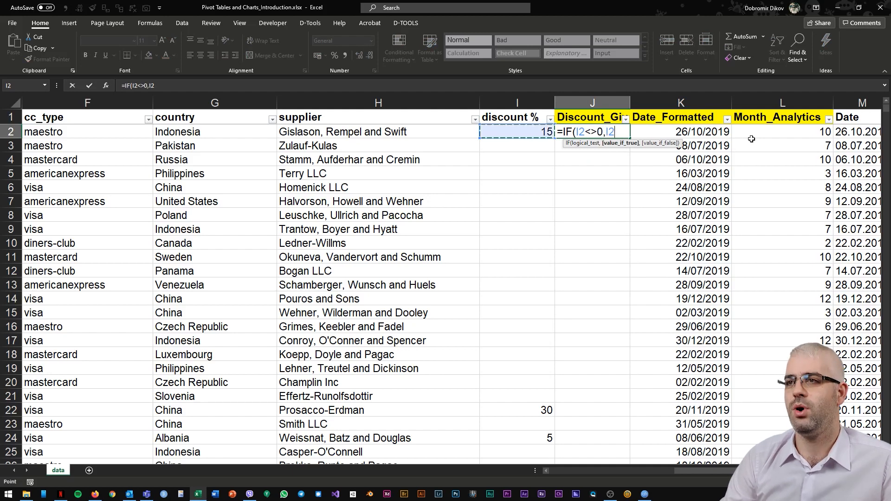
Step: Complete the formula as =IF(I2<>0,ROUND(I2/100*D2,2)) and confirm it
type("/")
key("BackSpace")
key("BackSpace")
type("round")
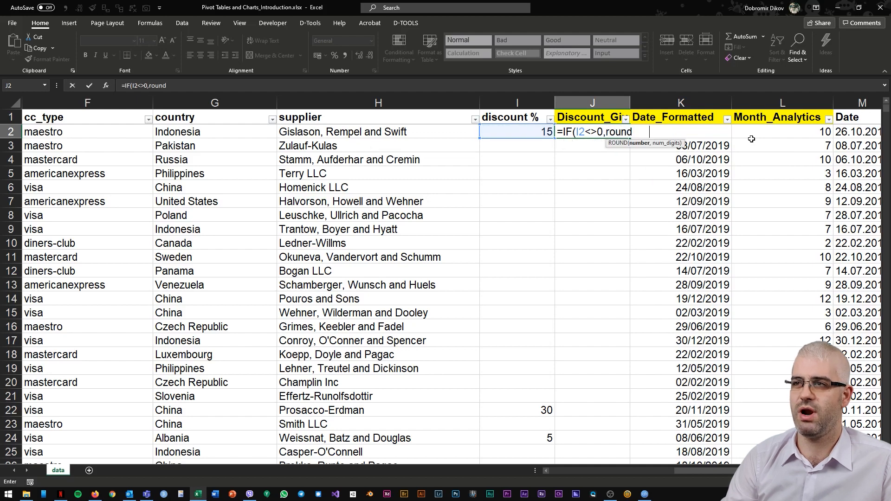
key("Tab")
key("Left")
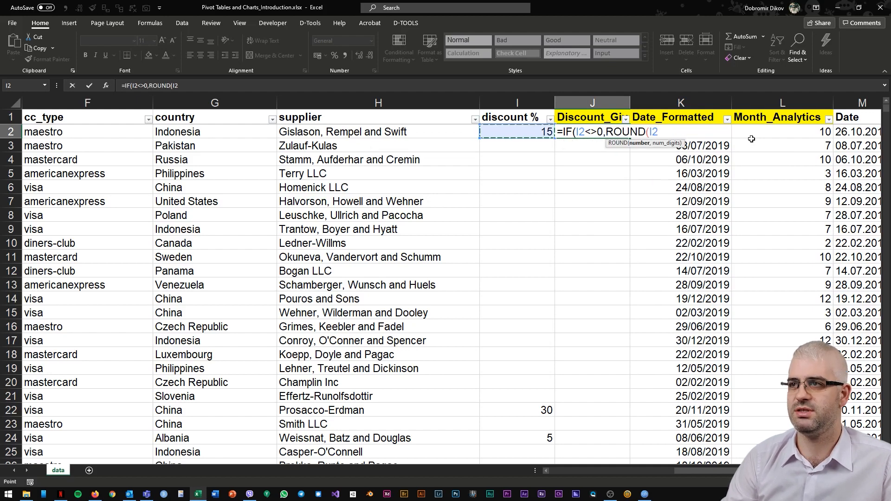
type("/")
type("199")
key("BackSpace")
key("BackSpace")
type("0")
key("Left")
key("Left")
key("Left")
key("Left")
key("Left")
key("Left")
key("Left")
key("Left")
key("Left")
key("Right")
key("Right")
key("Right")
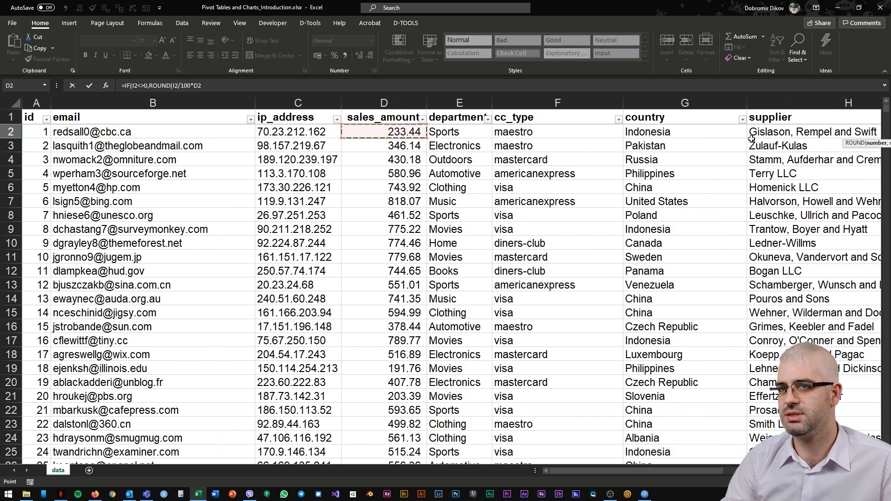
type(",2)")
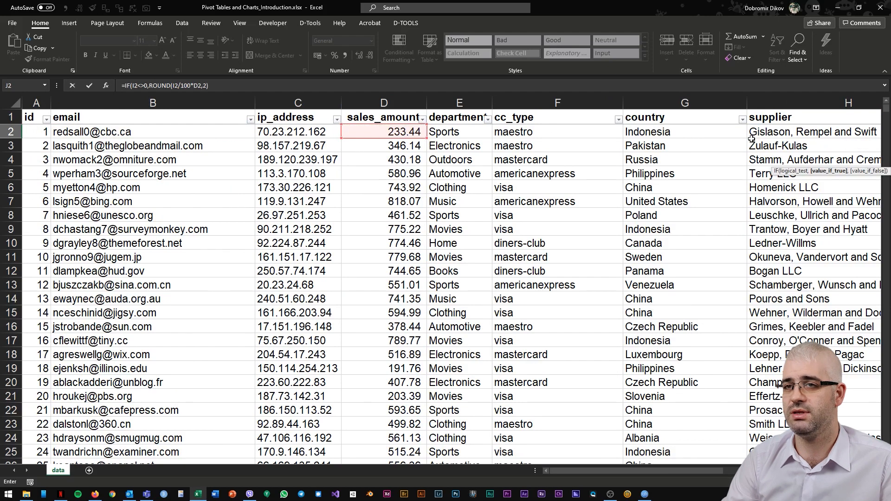
key("Return")
key("Return")
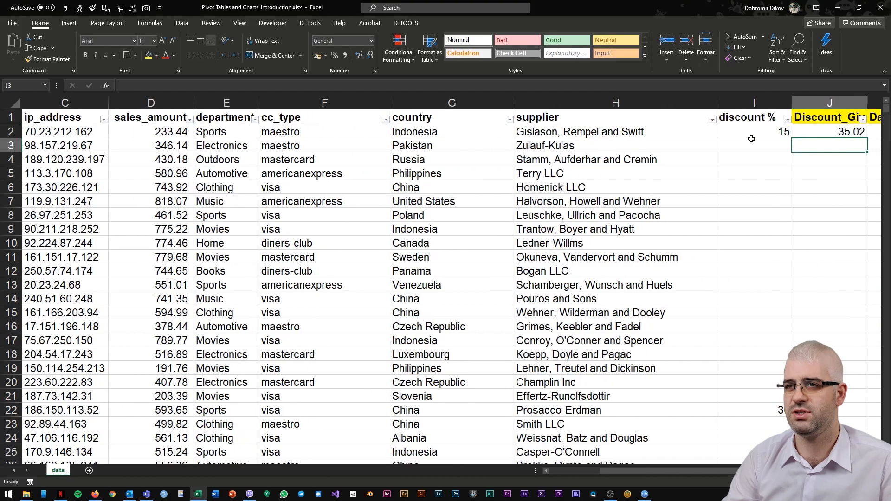
Step: Add 0 as the false result so J2's formula reads =IF(I2<>0,ROUND(I2/100*D2,2),0)
key("F2")
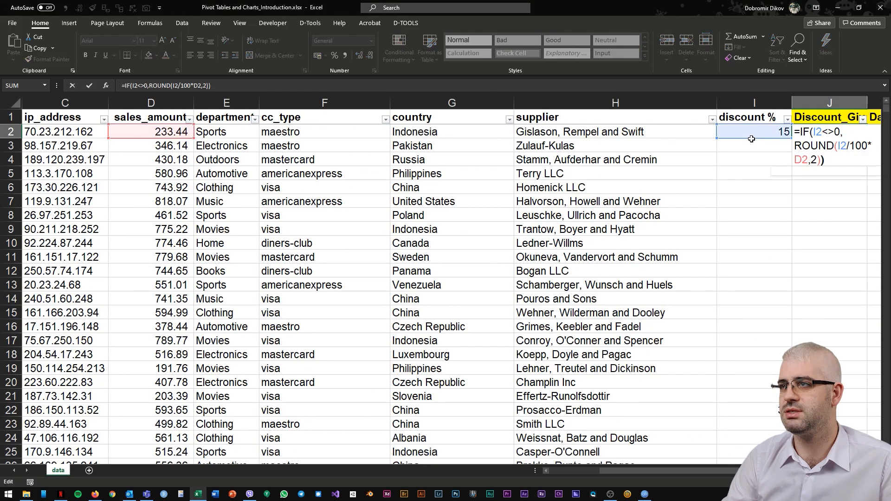
key("Left")
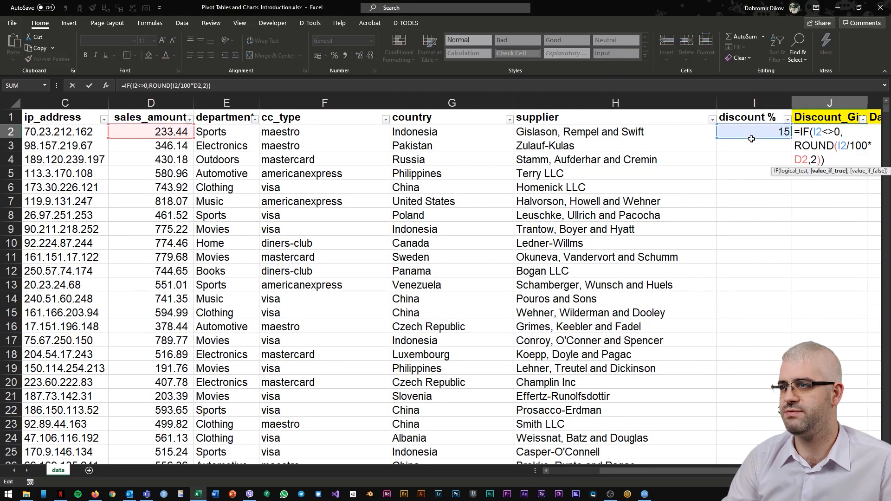
type(",0")
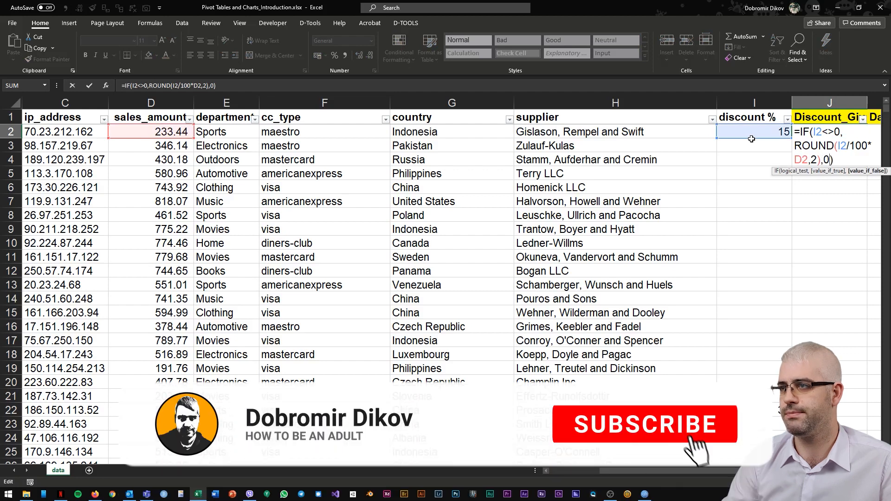
key("Return")
Step: Fill the Discount_Given formula down to row 1001 and apply comma number format to the column
key("Up")
key("Right")
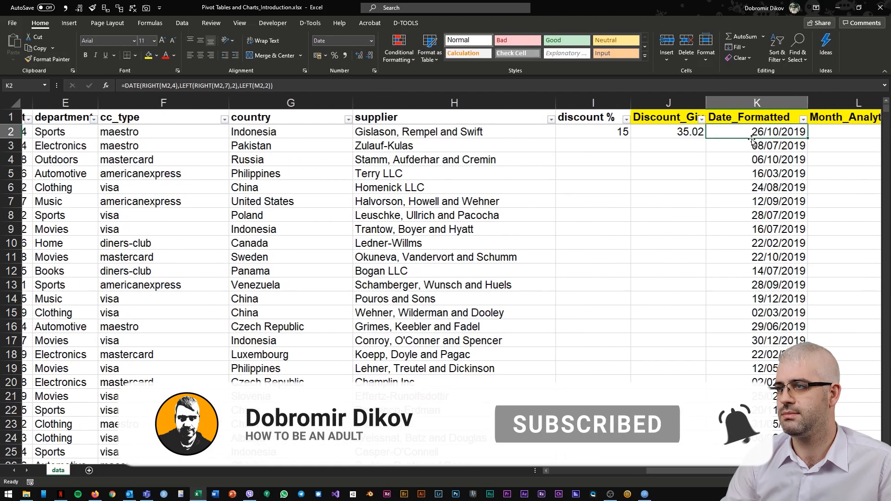
key("ctrl+Down")
key("Left")
key("ctrl+shift+Up")
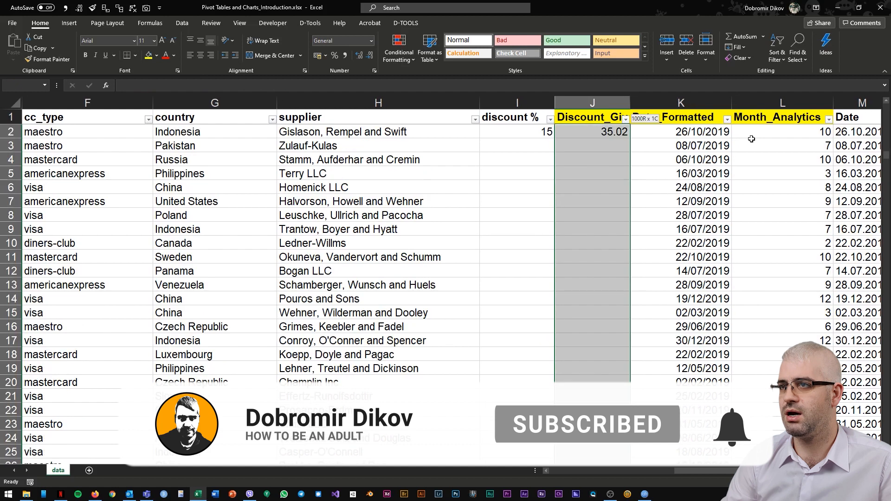
key("ctrl+d")
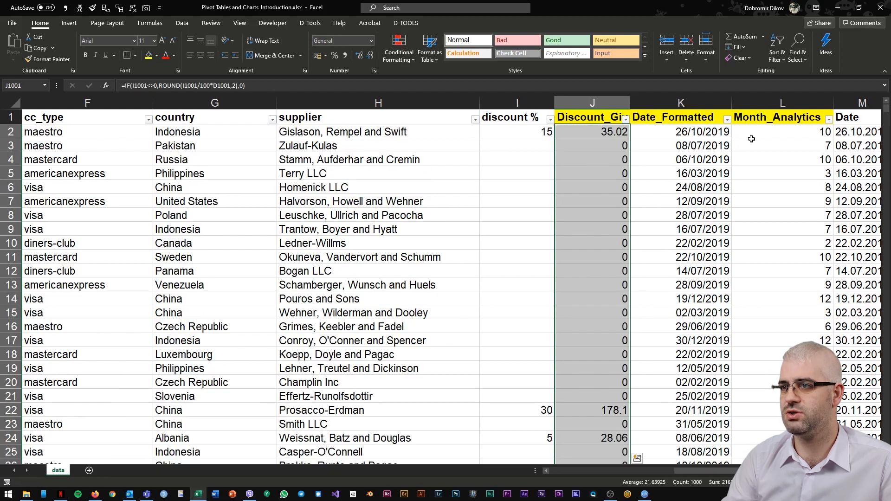
key("alt+h")
key("k")
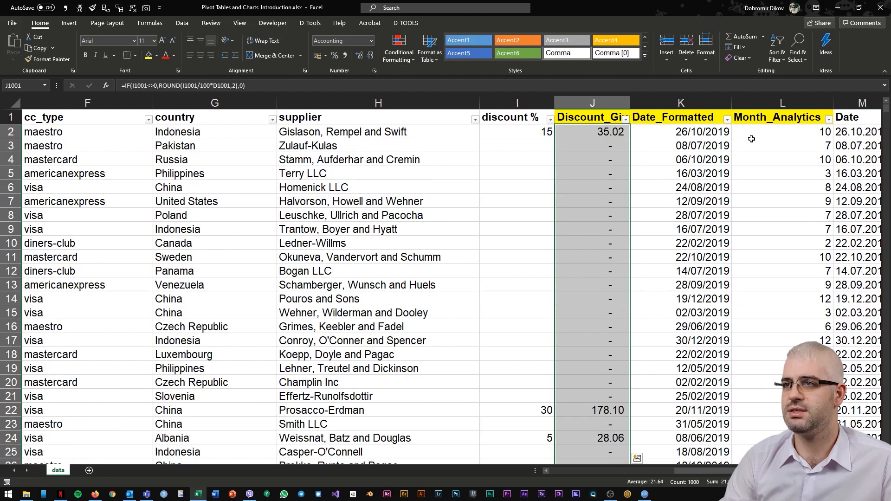
Step: Open the department column's filter list to examine its categories
key("ctrl+Up")
key("Down")
key("ctrl+Up")
key("ctrl+Left")
key("Right")
key("Right")
key("Right")
key("Right")
key("alt+Down")
key("Down")
key("Down")
key("Down")
key("Down")
key("Down")
key("Down")
key("Down")
key("Down")
key("Down")
key("Down")
key("Down")
key("Down")
key("Down")
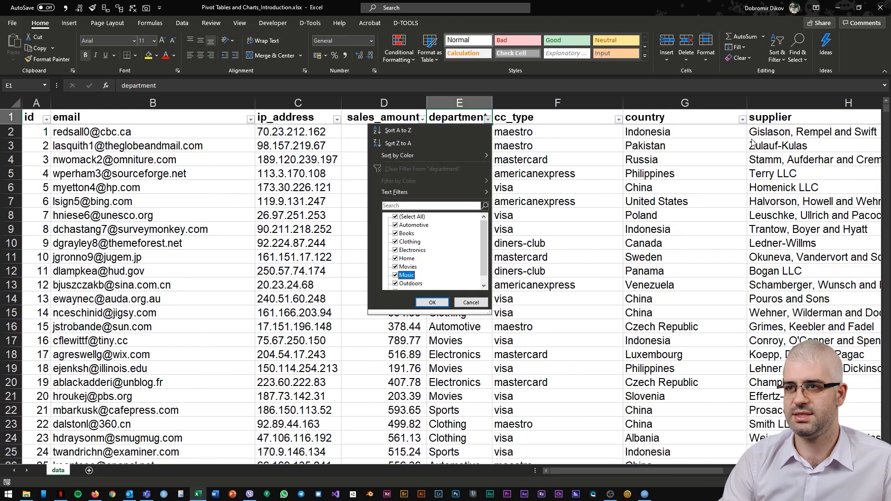
key("Down")
key("Down")
key("Up")
key("Up")
key("Up")
key("Up")
key("Up")
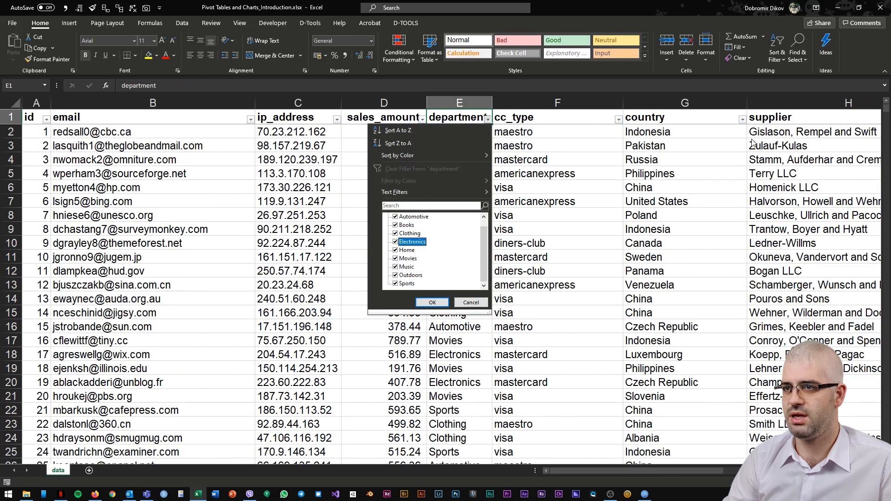
key("Up")
key("Up")
key("Up")
key("Up")
key("Up")
key("Escape")
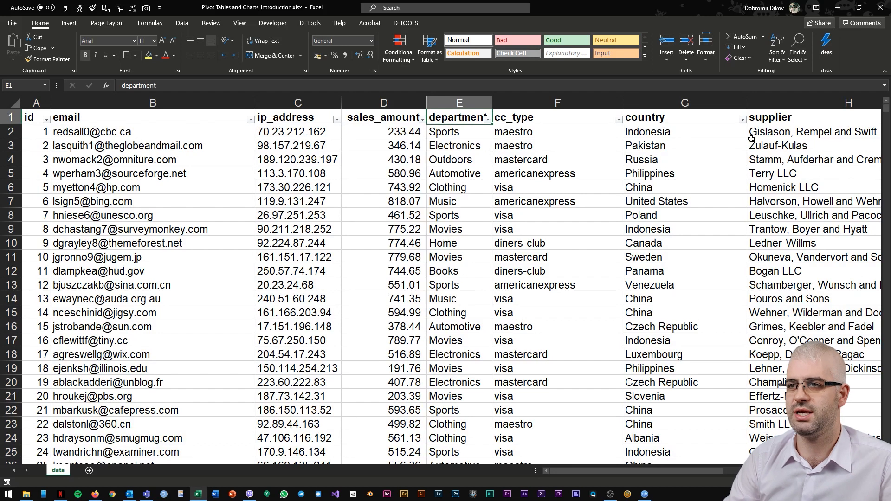
Step: Select the whole data range and insert a PivotTable from it on a new worksheet
key("ctrl+Home")
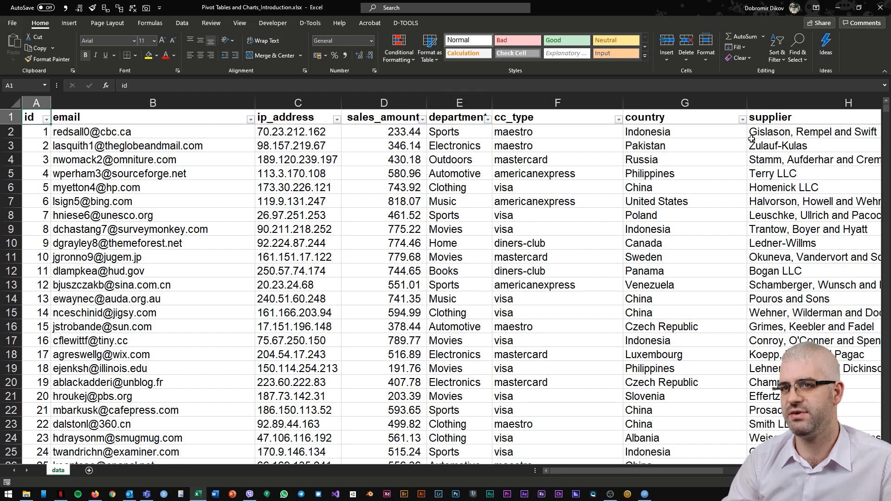
key("ctrl+shift+Right")
key("ctrl+shift+Down")
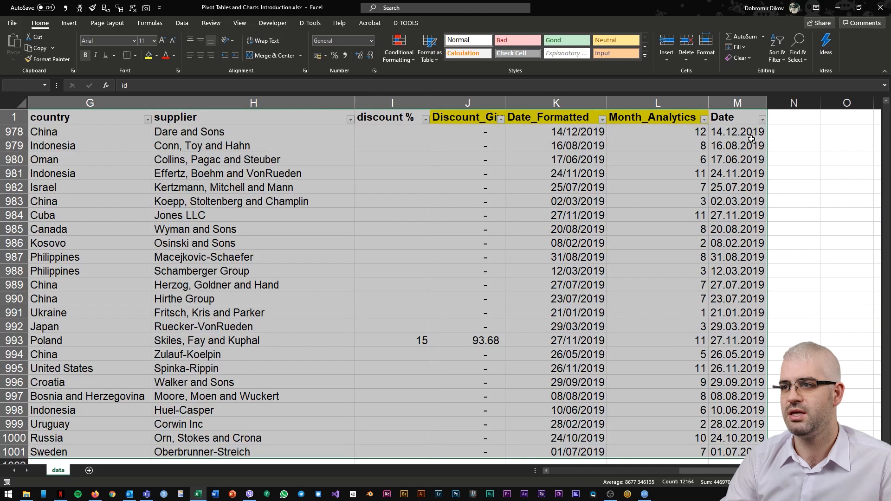
key("alt")
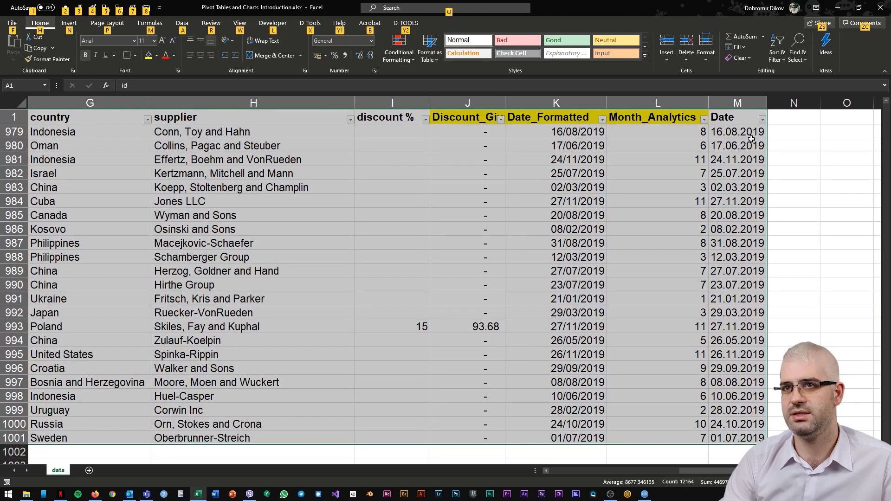
key("n")
key("v")
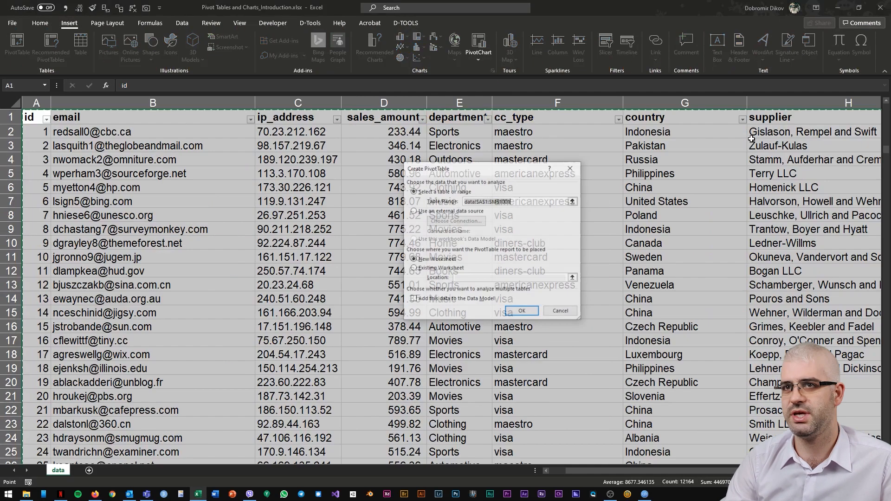
key("Return")
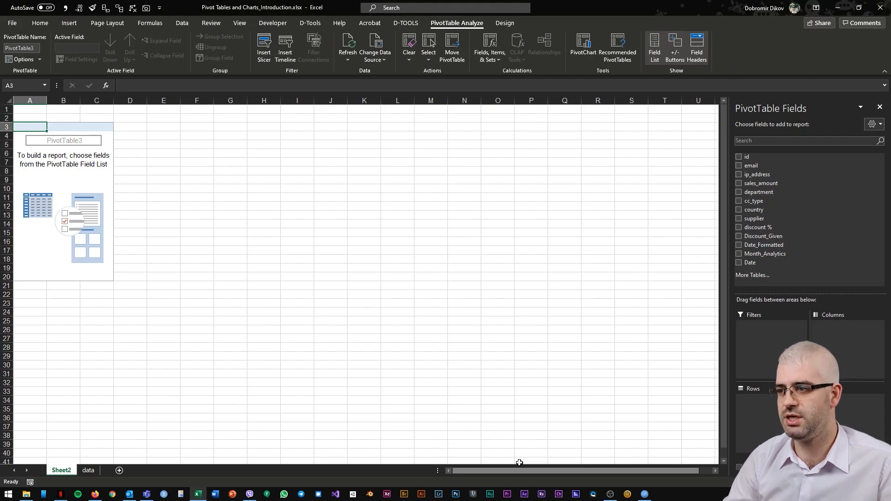
Step: Return to the PivotTable sheet and open the Zoom dialog
left_click(88, 471)
left_click(61, 470)
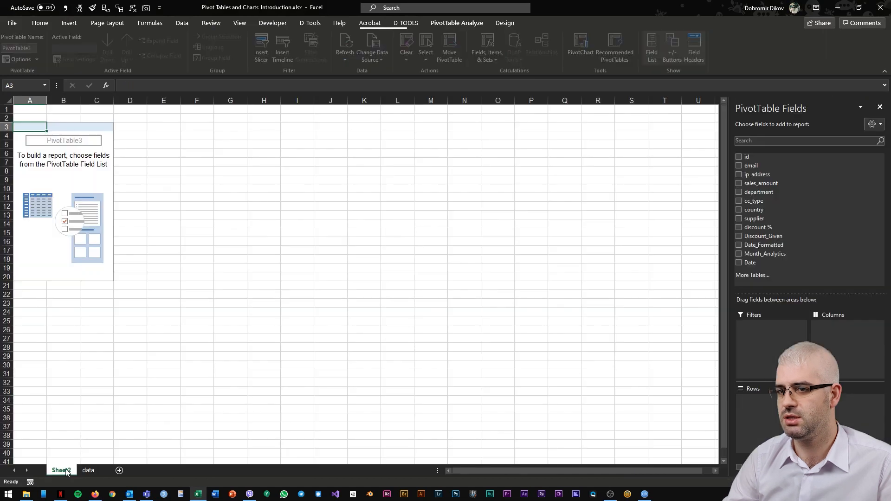
key("alt+w")
key("q")
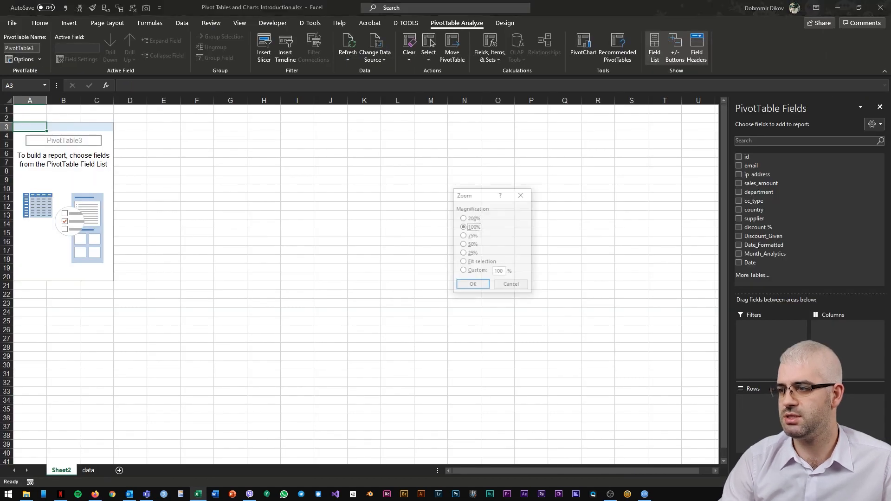
key("Up")
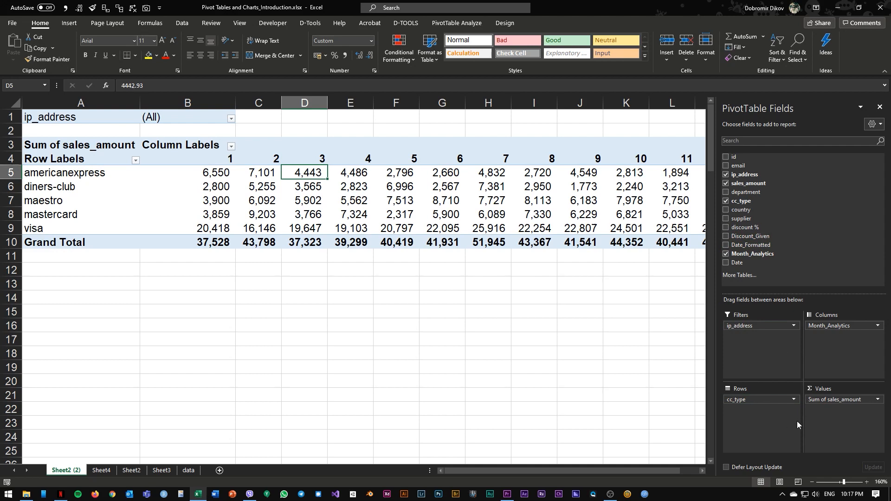
Step: Open the ip_address report filter's item list in the pivot table to view it
left_click(742, 327)
left_click(231, 119)
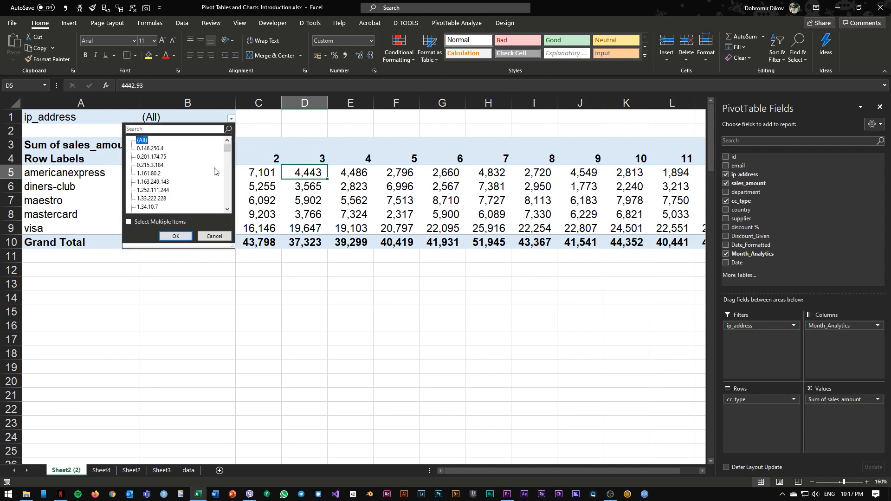
left_click(733, 355)
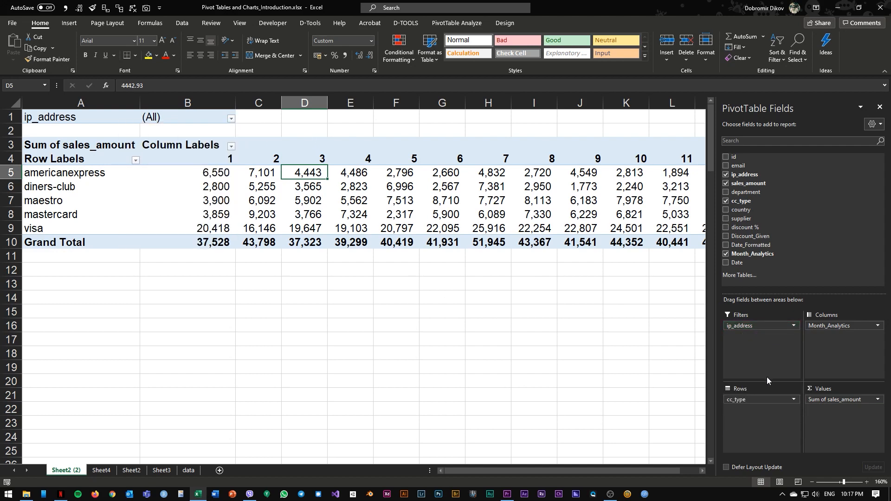
Step: Select the pivot table's row labels, column labels and value cells to examine each area
left_click_drag(100, 174, 105, 225)
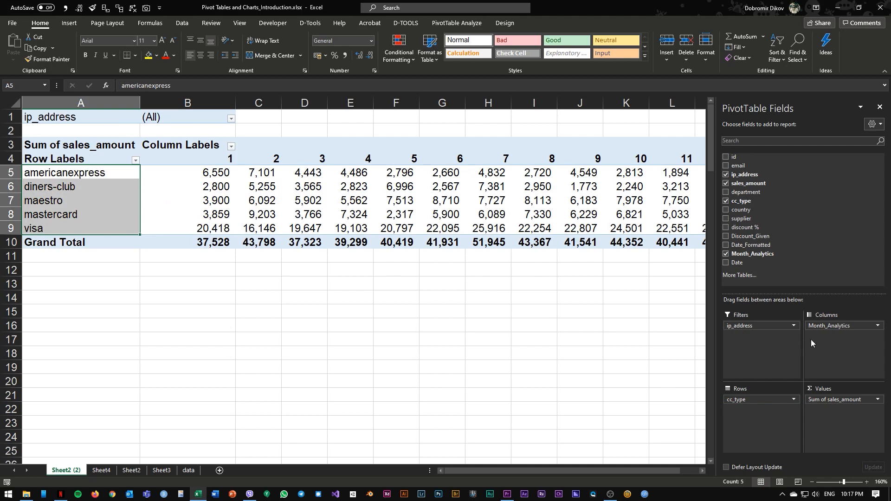
left_click_drag(226, 160, 687, 160)
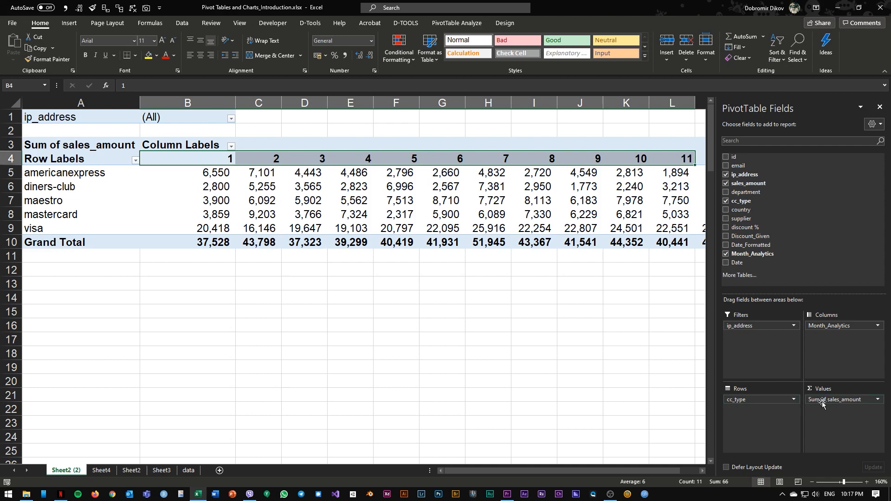
left_click_drag(207, 169, 528, 226)
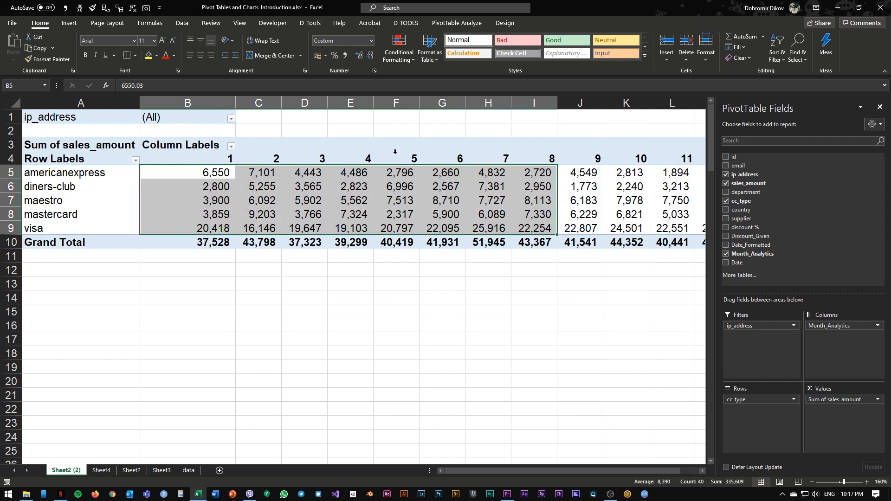
left_click_drag(401, 162, 395, 254)
left_click(10, 200)
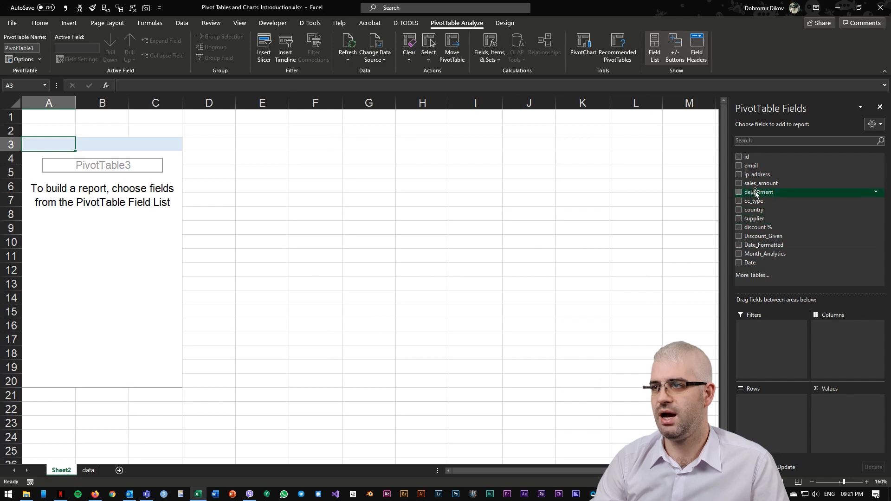
Step: Build the pivot table with department as rows and sales_amount summed as values
left_click_drag(768, 396, 768, 399)
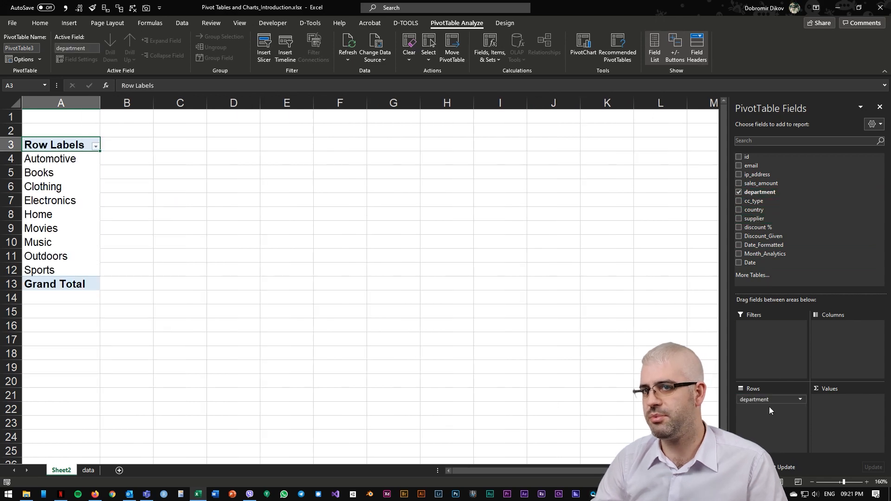
left_click_drag(762, 182, 845, 416)
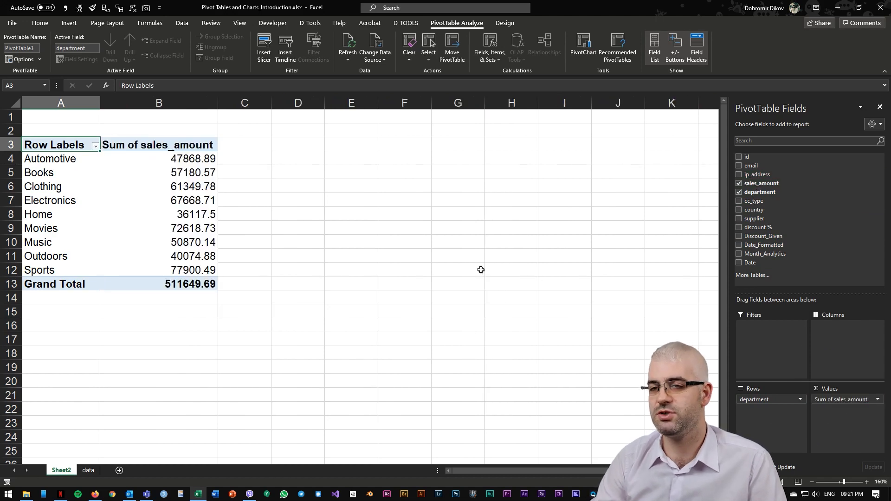
Step: Apply comma number format without decimals to the Sum of sales_amount column
left_click(196, 102)
key("alt+1")
key("alt+2")
key("alt+2")
left_click(188, 215)
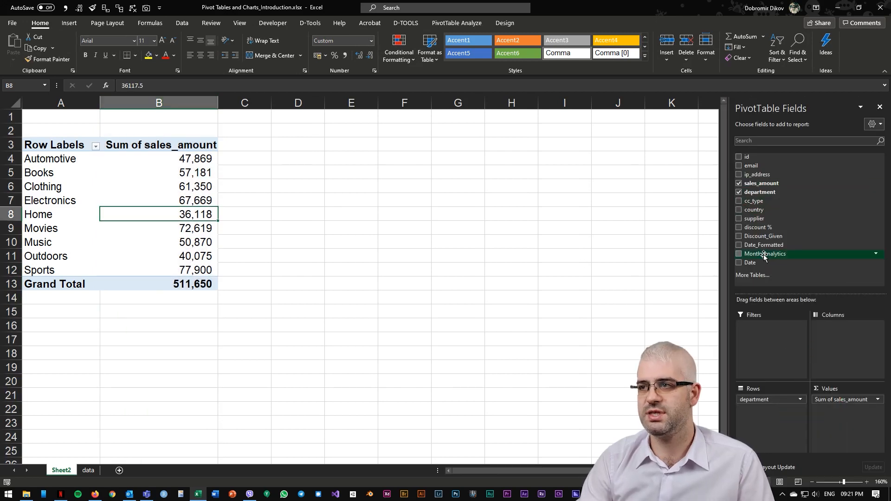
Step: Add Month_Analytics as the pivot table's column field
left_click_drag(764, 255, 842, 341)
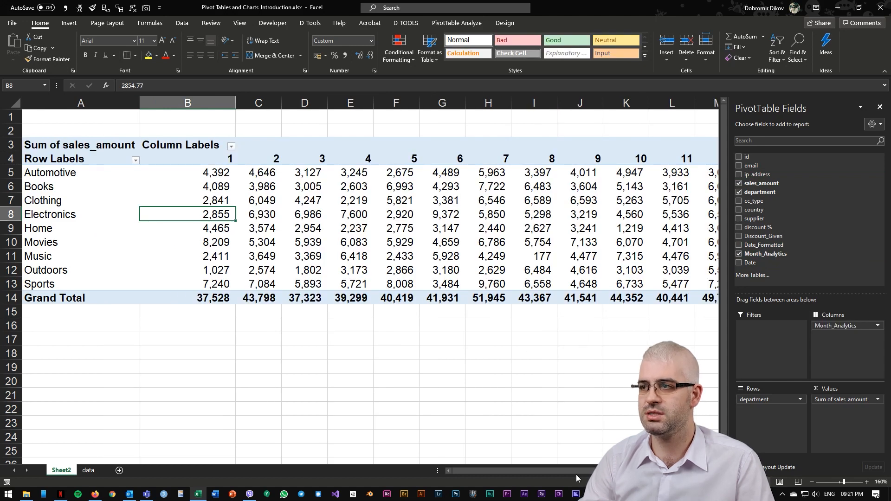
left_click_drag(570, 471, 551, 466)
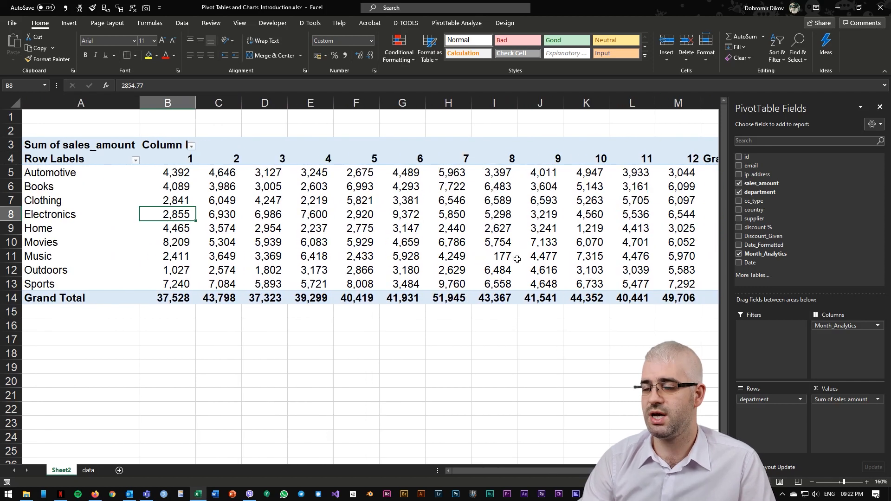
Step: Fill the Music cell for month 8 with yellow and undo the fill
left_click(516, 258)
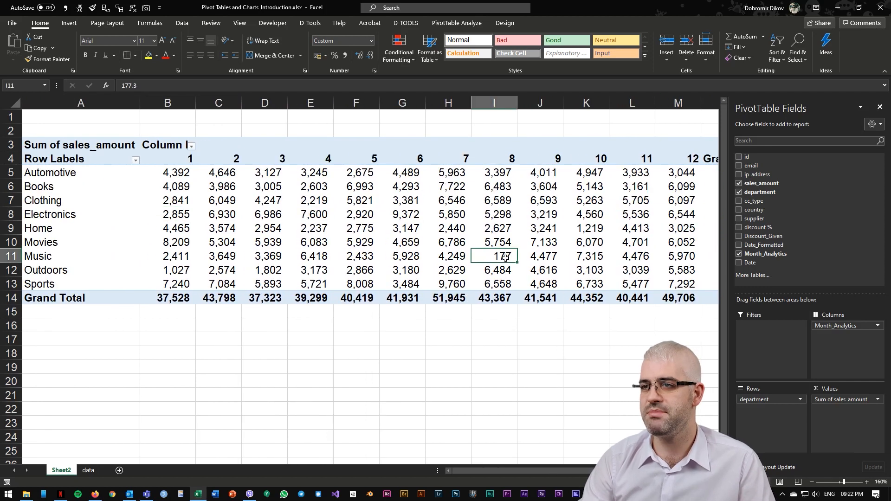
left_click(149, 56)
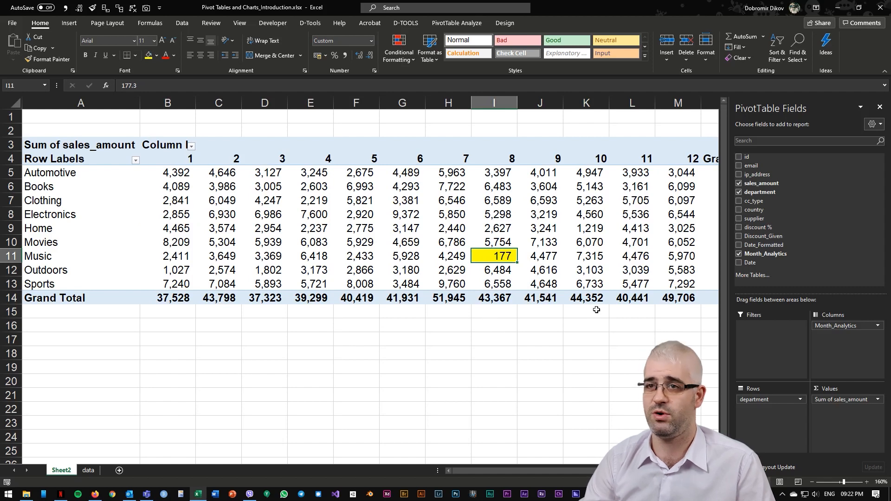
key("ctrl+z")
Step: Replace department with cc_type as the pivot table's row field
left_click(739, 192)
left_click_drag(750, 202, 762, 417)
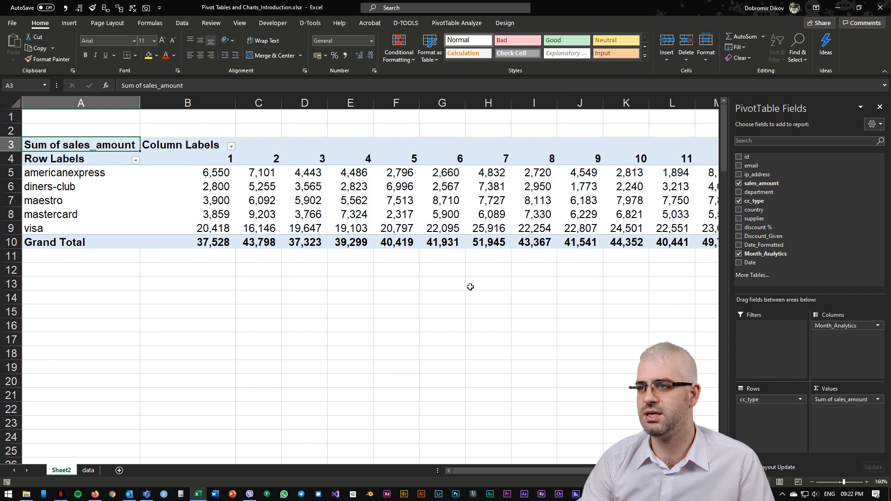
Step: Select the visa row of the pivot table to examine its monthly totals
left_click_drag(558, 287, 704, 291)
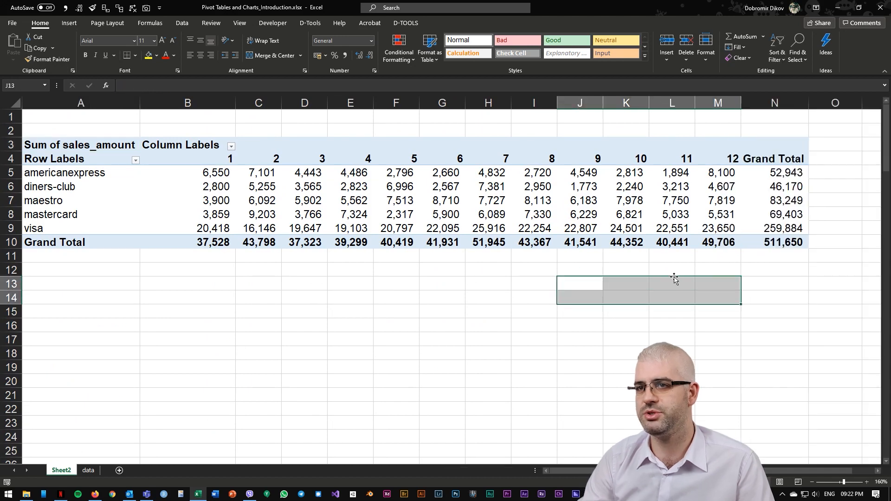
left_click(412, 273)
left_click(280, 275)
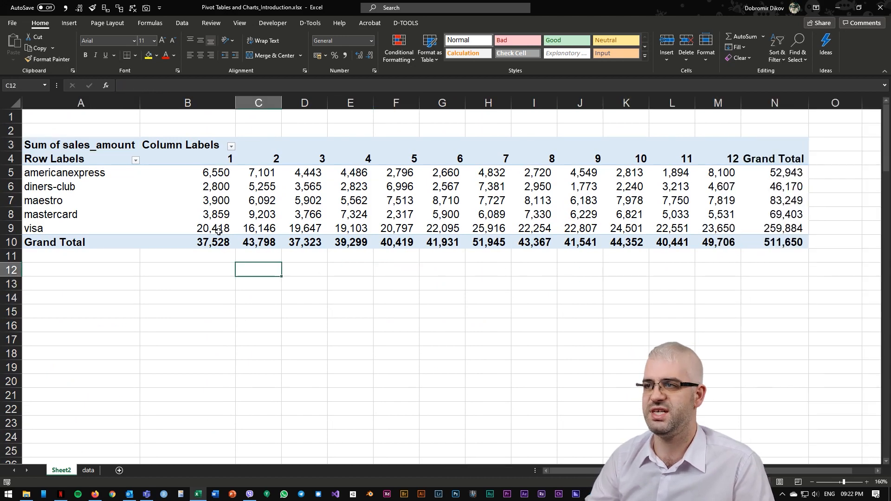
left_click_drag(47, 227, 771, 228)
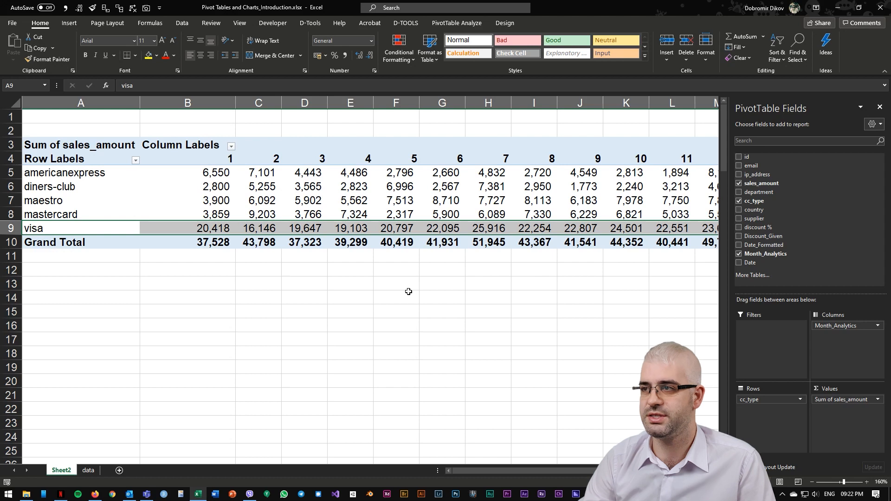
Step: Insert a PivotChart from the data sheet's table on a new worksheet
left_click(400, 215)
left_click(87, 470)
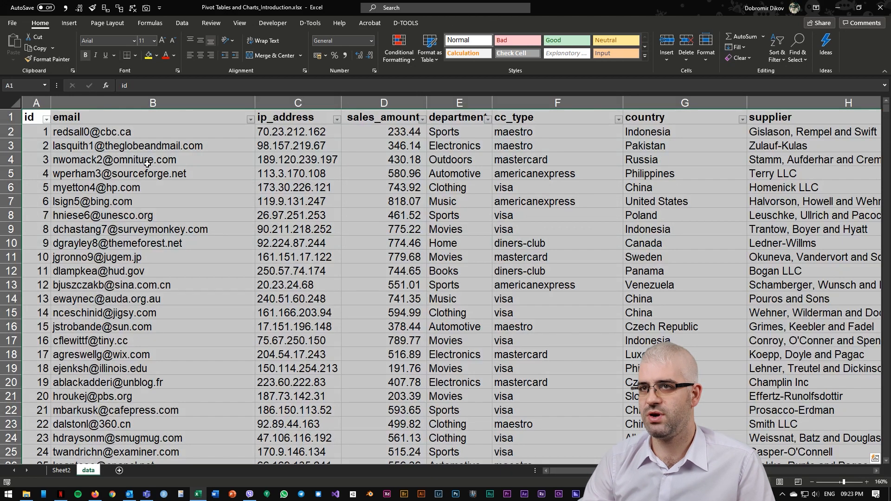
left_click(69, 23)
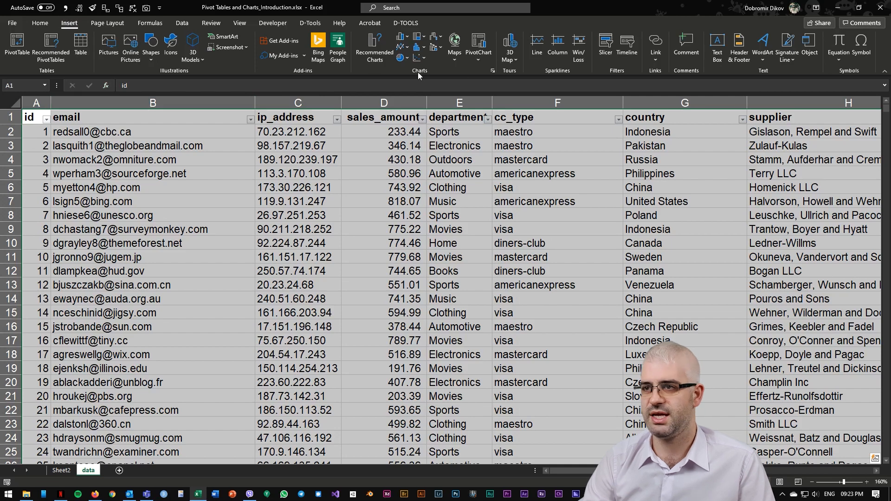
left_click(477, 41)
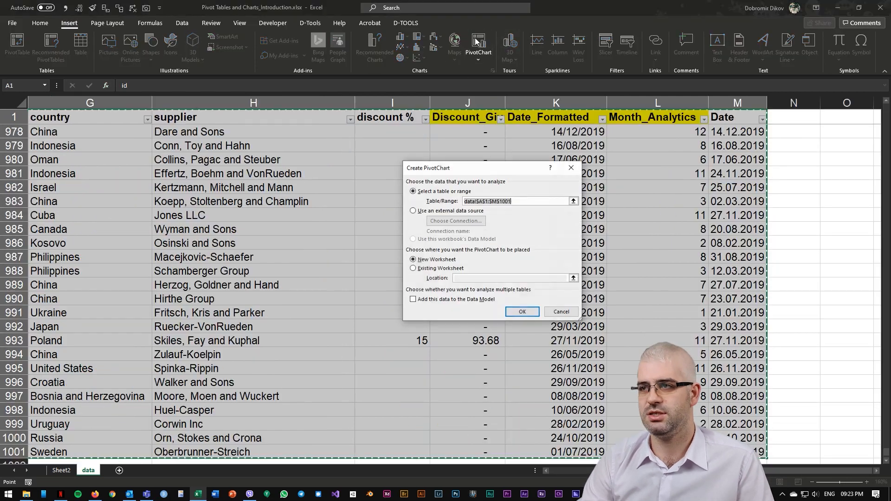
left_click(522, 313)
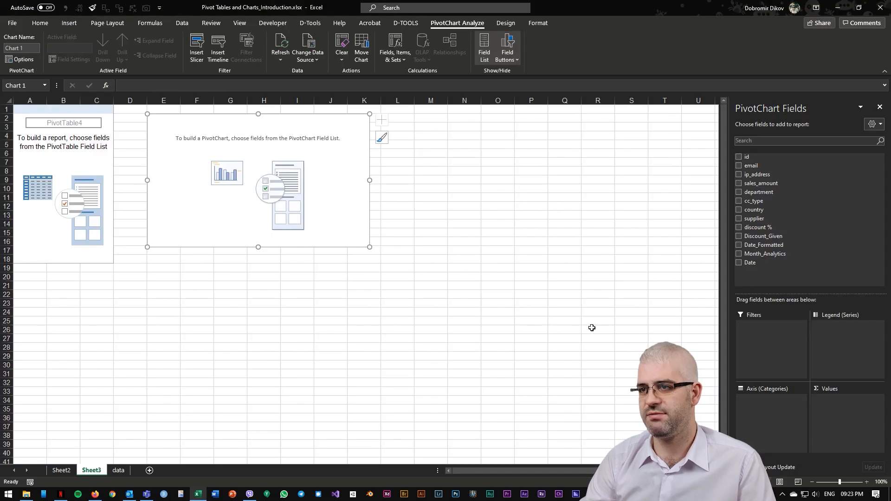
Step: Add country as the chart's axis field and Discount_Given as its values field
left_click(881, 482)
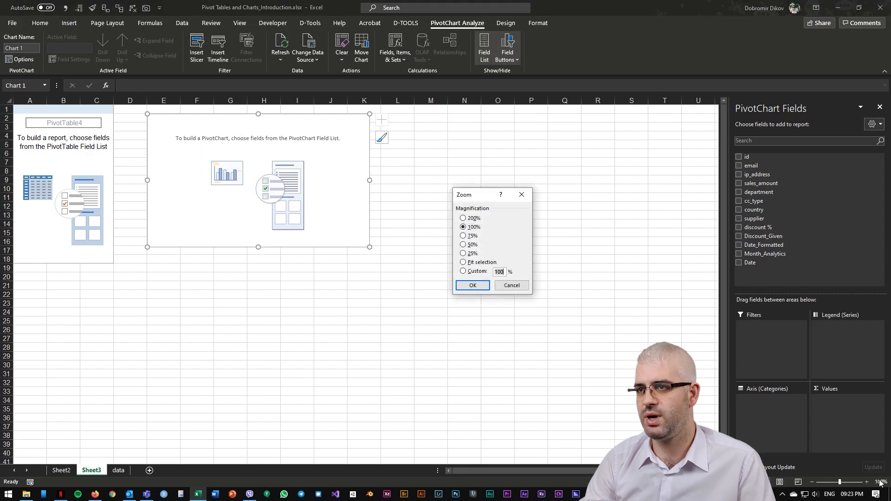
key("Return")
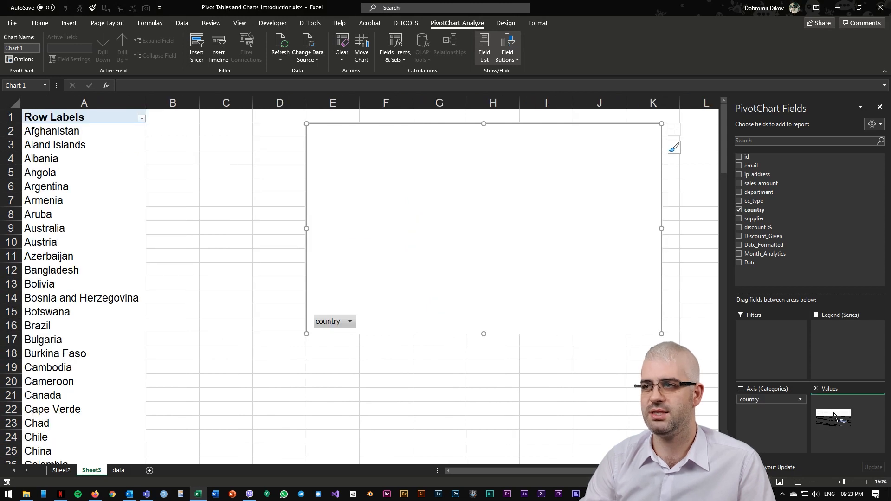
mouse_move(834, 416)
left_mouse_down()
mouse_move(817, 253)
mouse_move(849, 419)
left_mouse_up()
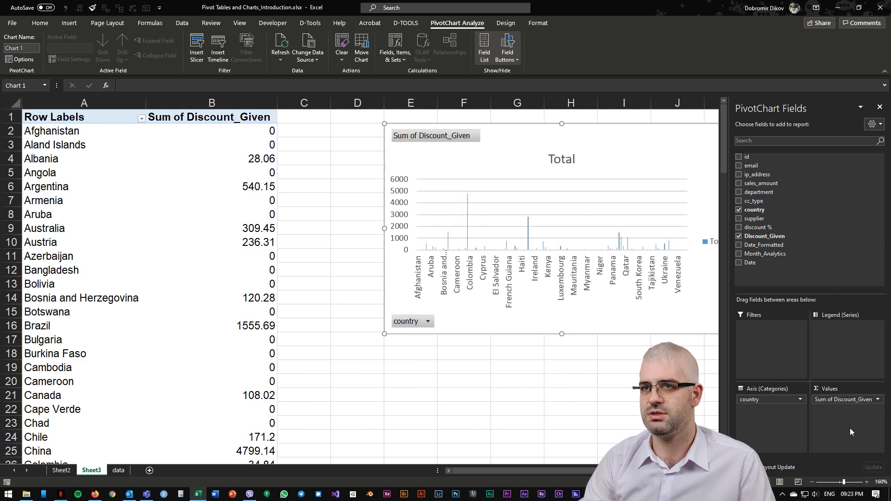
Step: Sort the countries by Sum of Discount_Given from largest to smallest
left_click(251, 134)
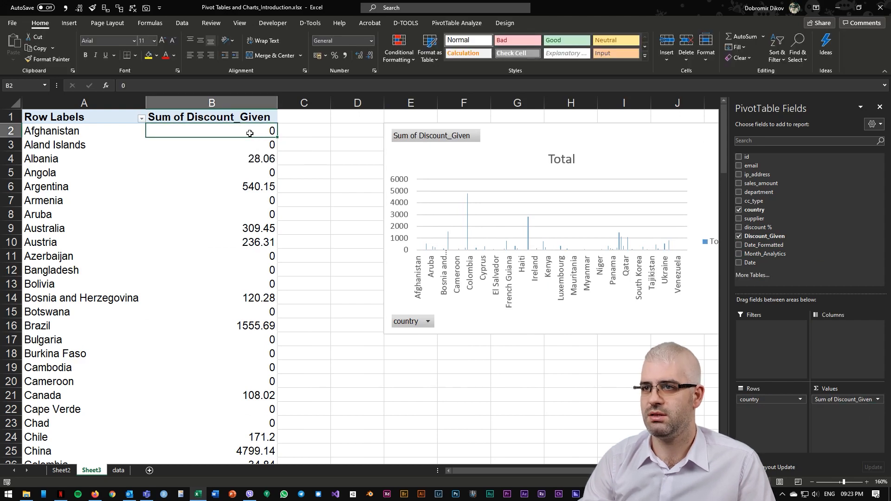
right_click(250, 138)
mouse_move(288, 195)
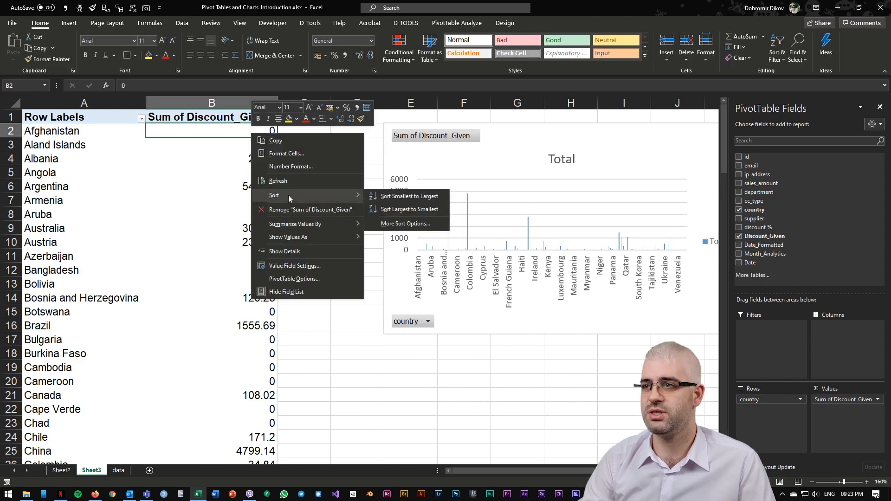
left_click(407, 210)
Step: Format the Sum of Discount_Given column with thousands separators and no decimal places
left_click(254, 98)
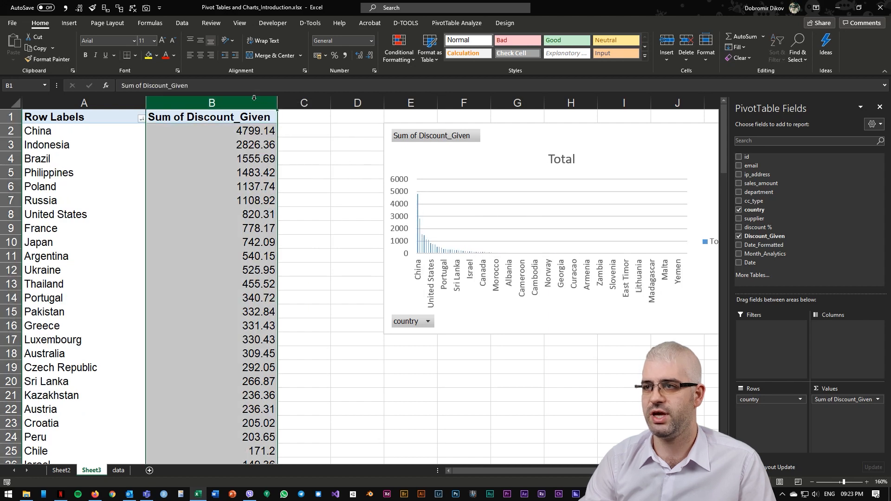
key("alt+1")
key("alt+2")
key("alt+2")
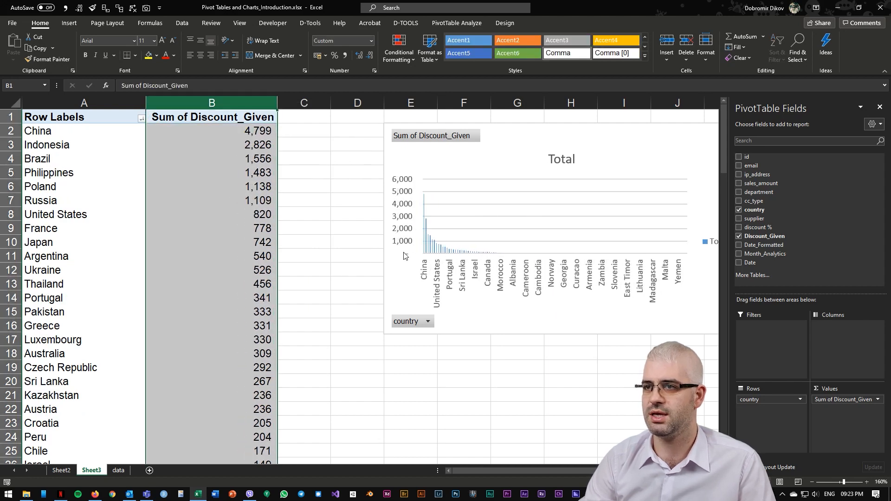
Step: Move the pivot chart next to the table and change its chart type to Pie
left_click_drag(521, 140, 458, 158)
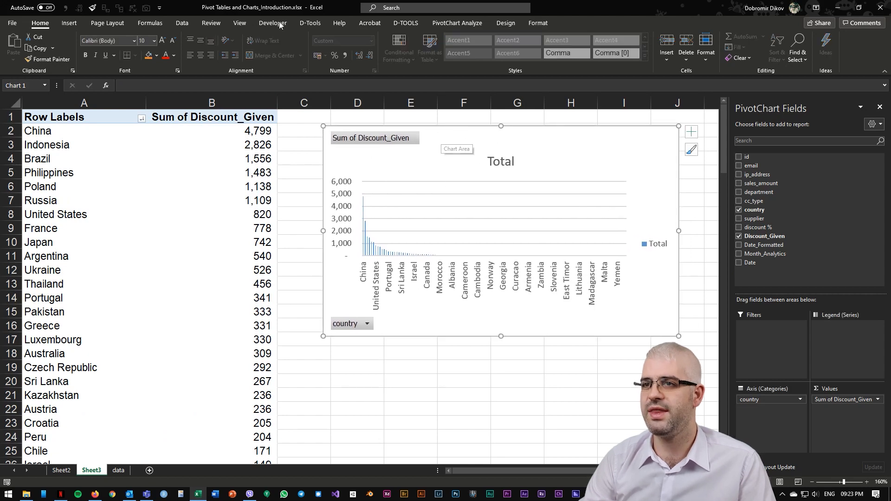
left_click(518, 25)
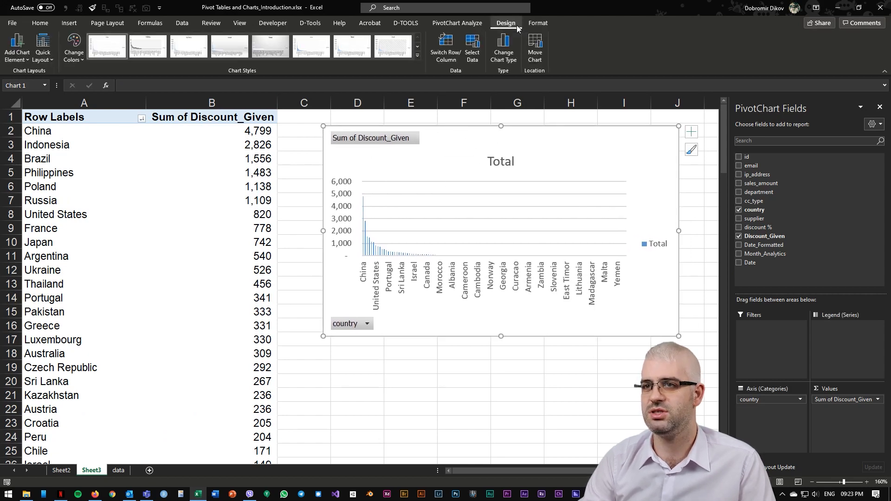
left_click(508, 65)
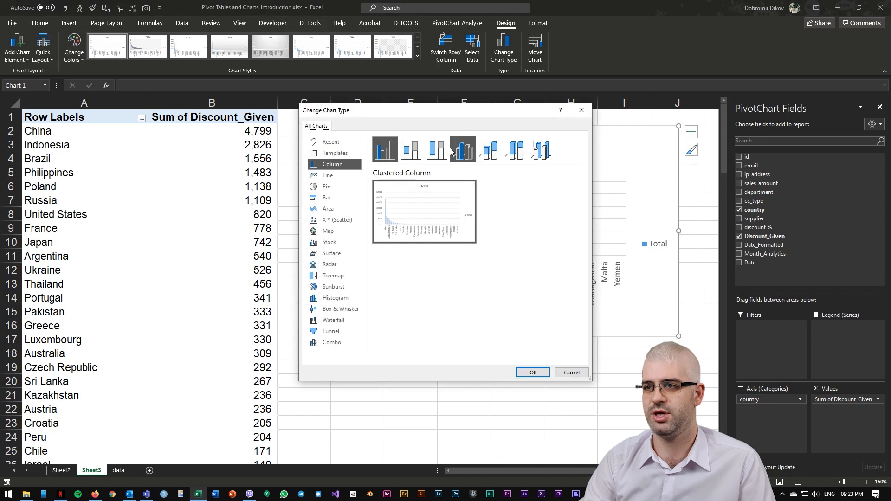
left_click(330, 186)
left_click(532, 372)
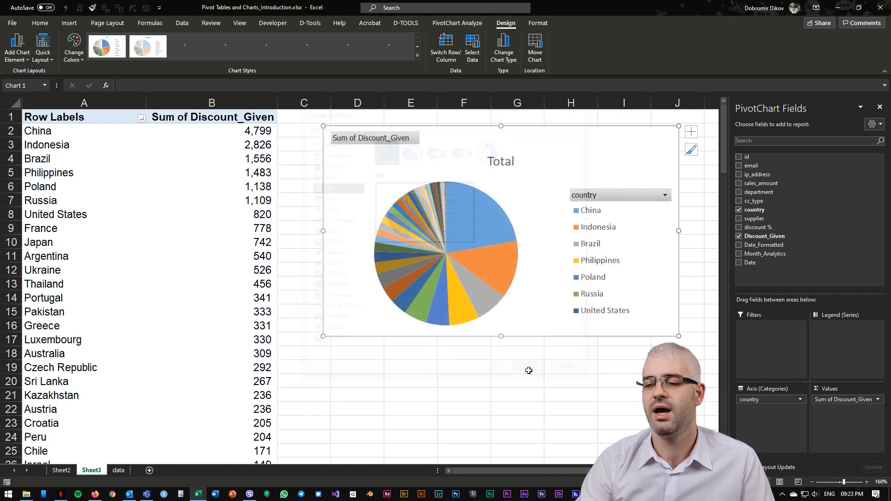
Step: Reposition and enlarge the pie chart downward, and add data labels to it
left_click_drag(447, 149, 419, 150)
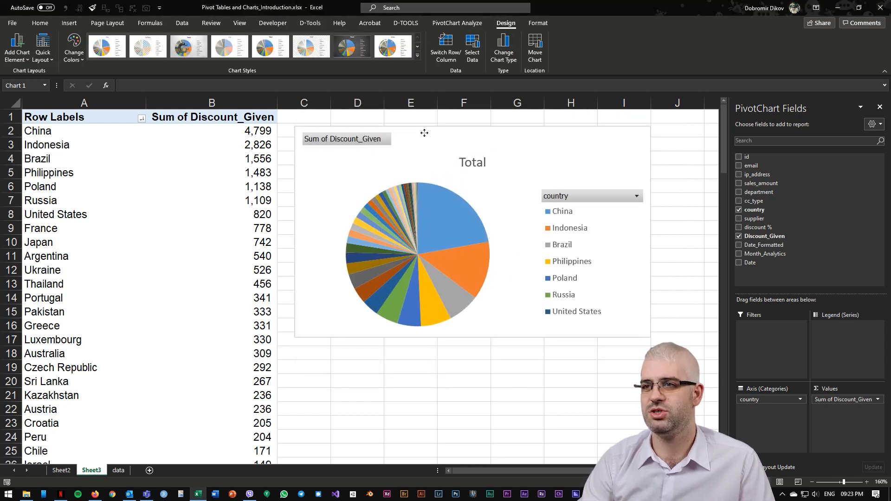
left_click_drag(479, 342, 477, 427)
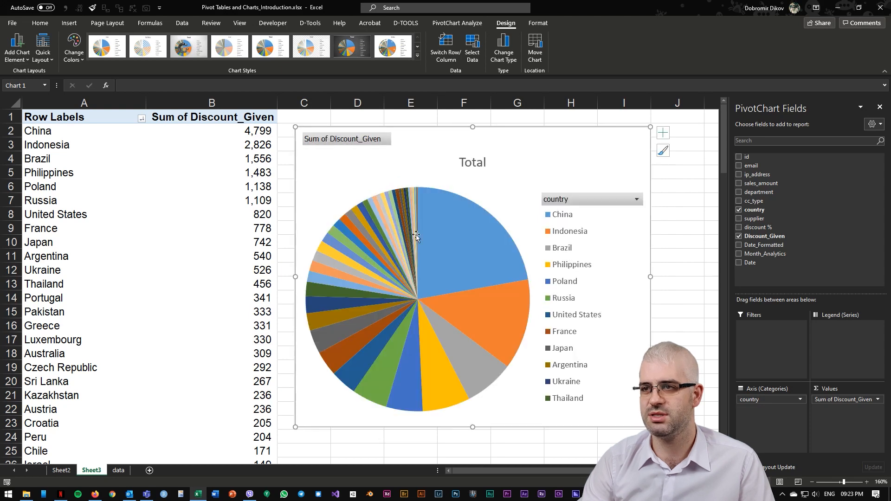
right_click(488, 241)
left_click(524, 343)
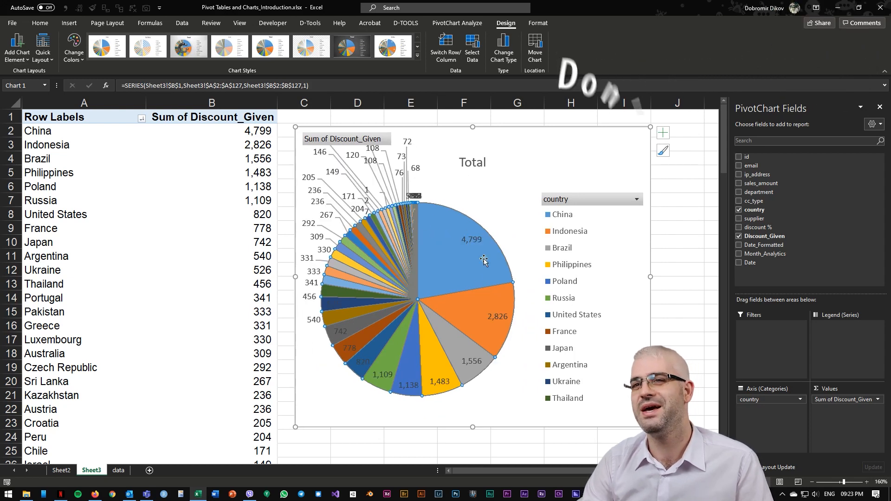
Step: Apply a Top 10 value filter on country by Sum of Discount_Given
left_click(142, 119)
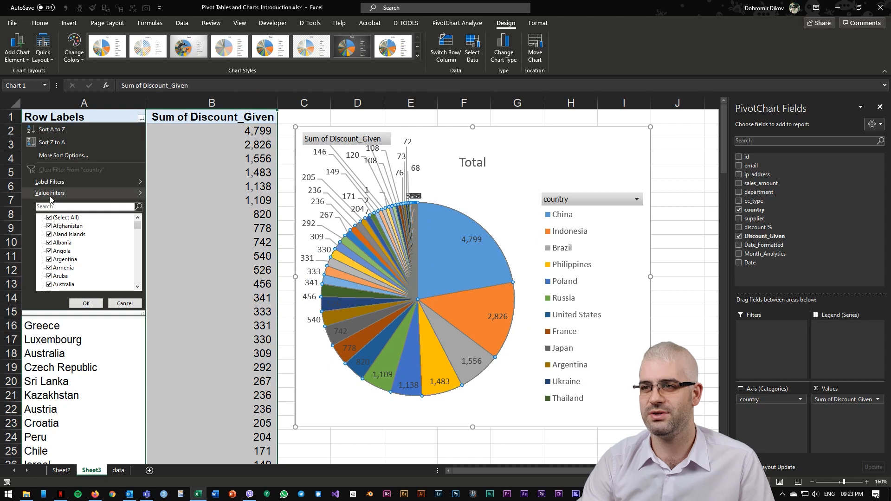
mouse_move(93, 193)
left_click(178, 317)
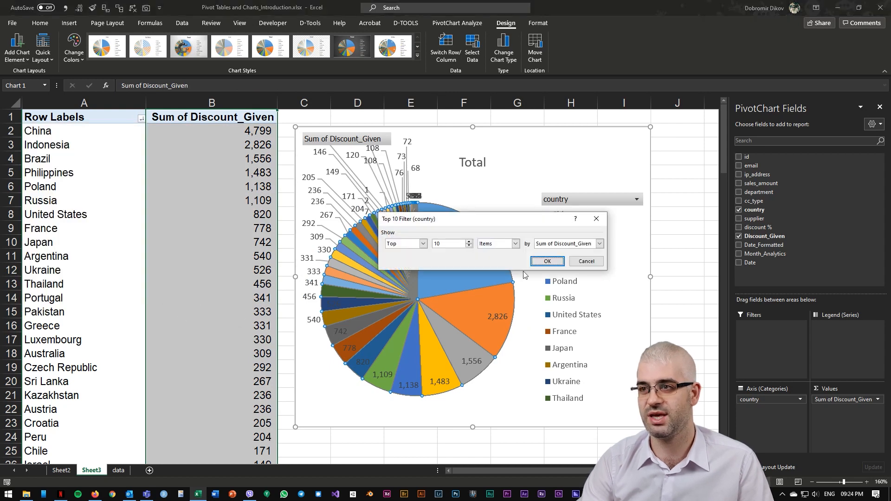
left_click(584, 244)
left_click(571, 252)
left_click(545, 261)
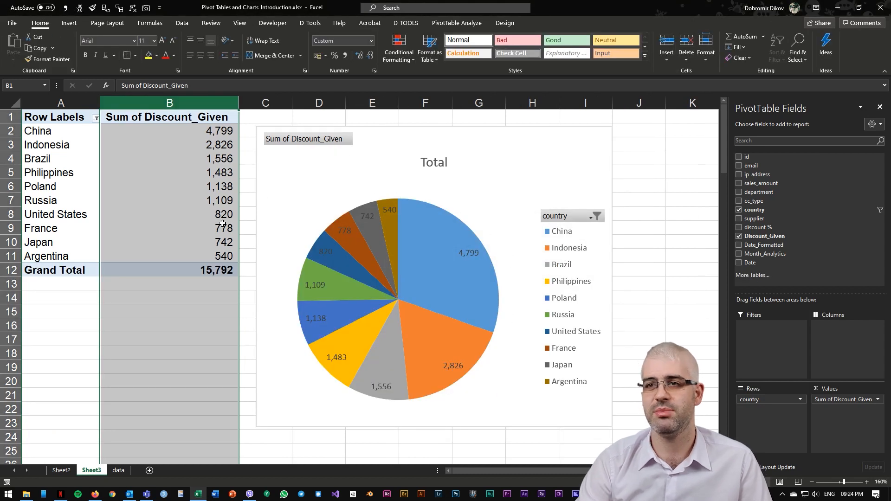
Step: Show category names in the pie's data labels, separated from values by a new line
left_click(248, 197)
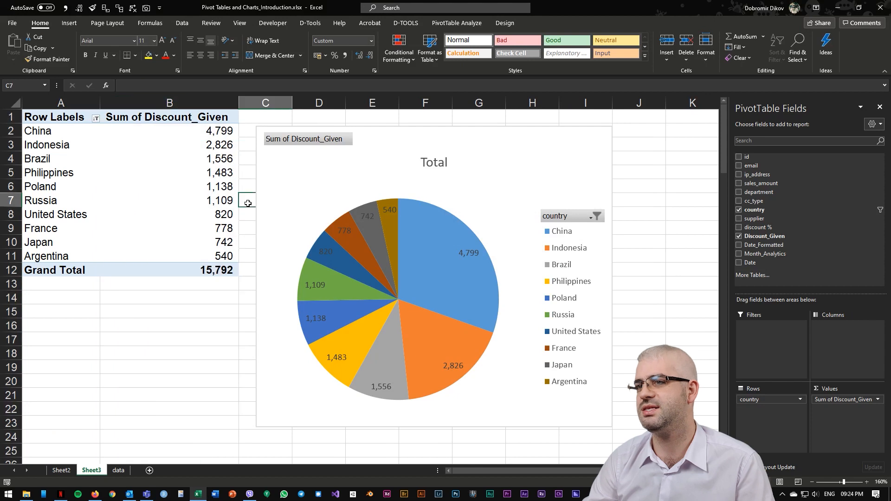
left_click(471, 255)
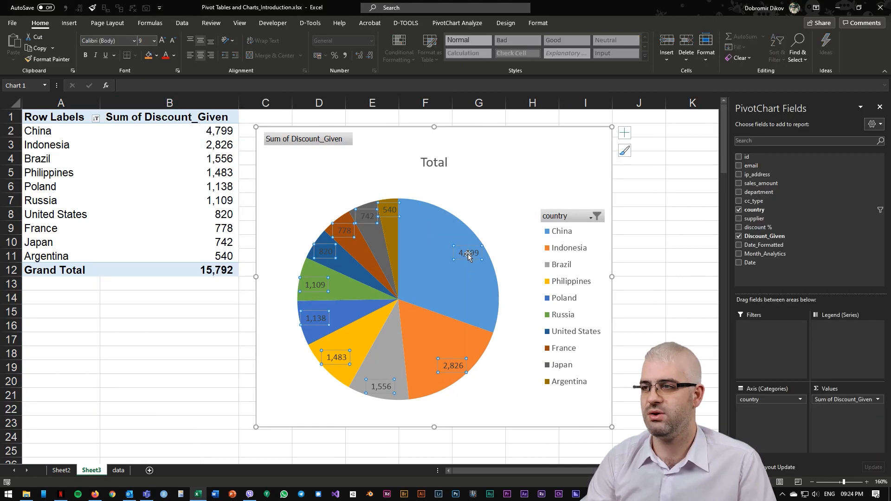
right_click(470, 254)
left_click(512, 369)
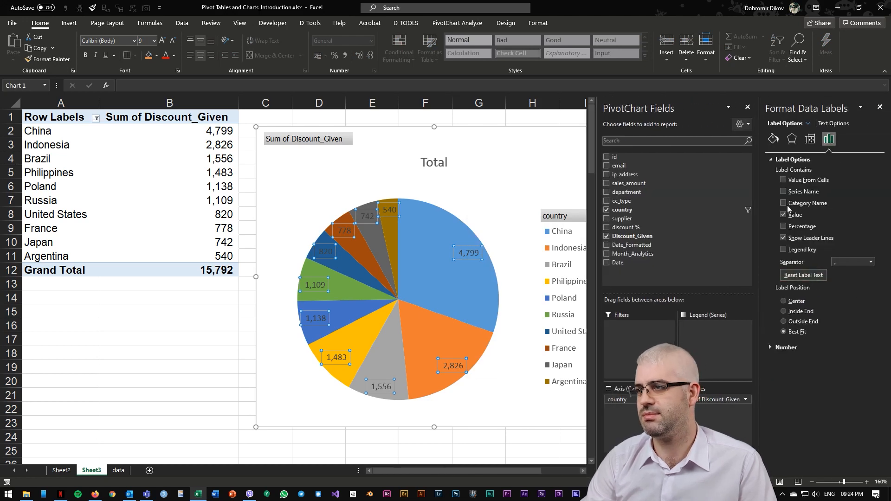
left_click(784, 204)
left_click(871, 262)
left_click(849, 298)
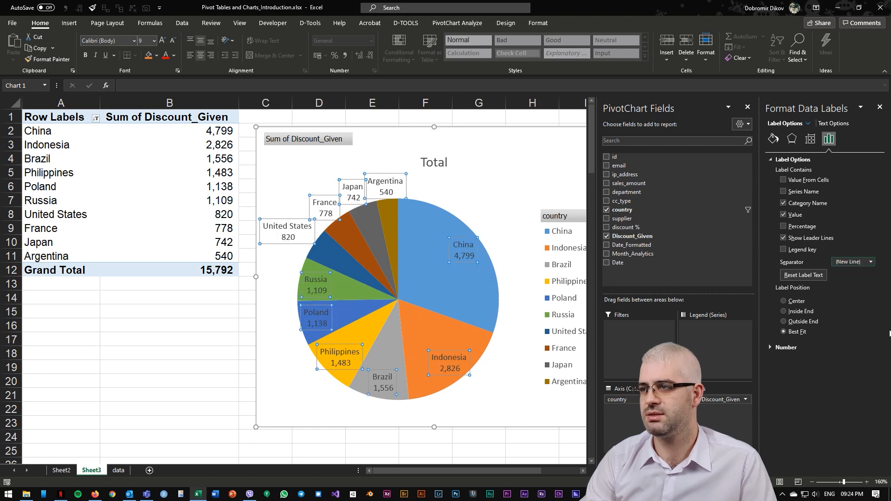
Step: Make the data labels bold and place them at the Outside End position
left_click(86, 56)
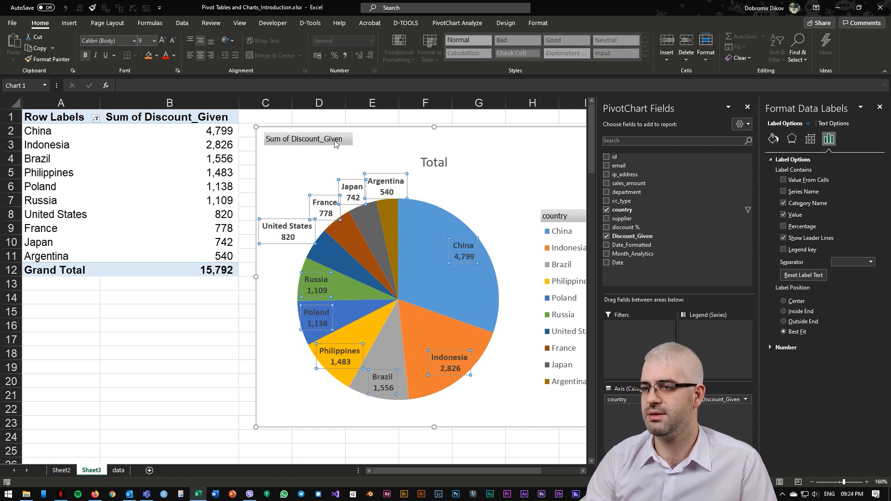
left_click(794, 322)
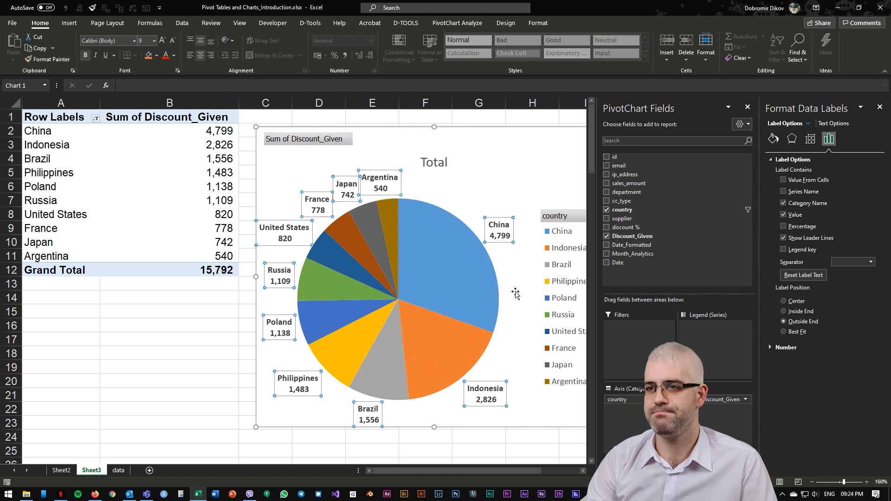
left_click(232, 344)
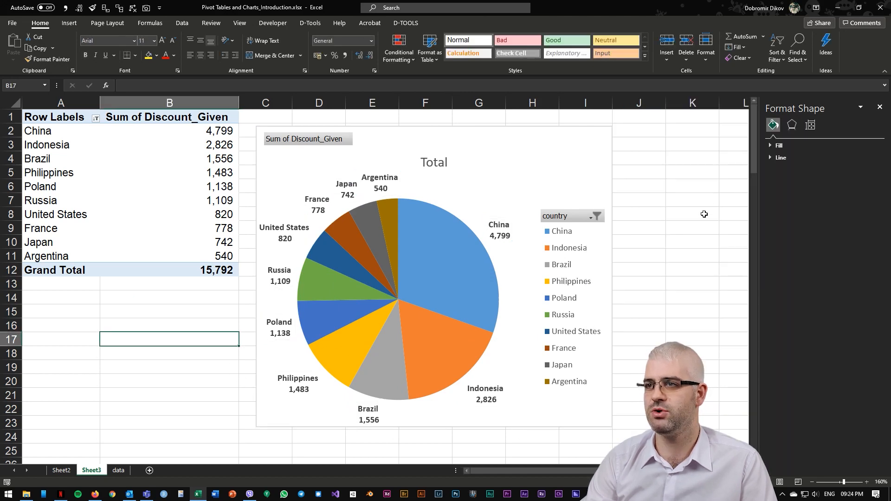
Step: Retitle the chart "Top 10 Locations per Given Discounts"
left_click(586, 238)
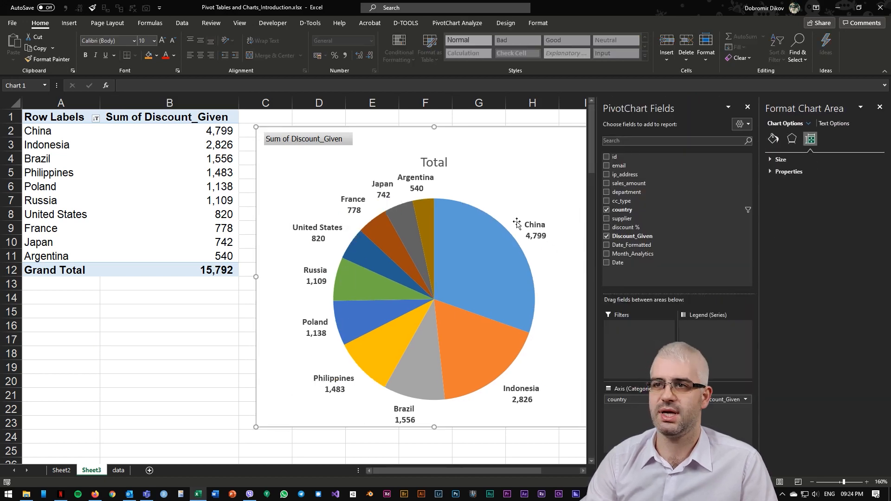
left_click(440, 163)
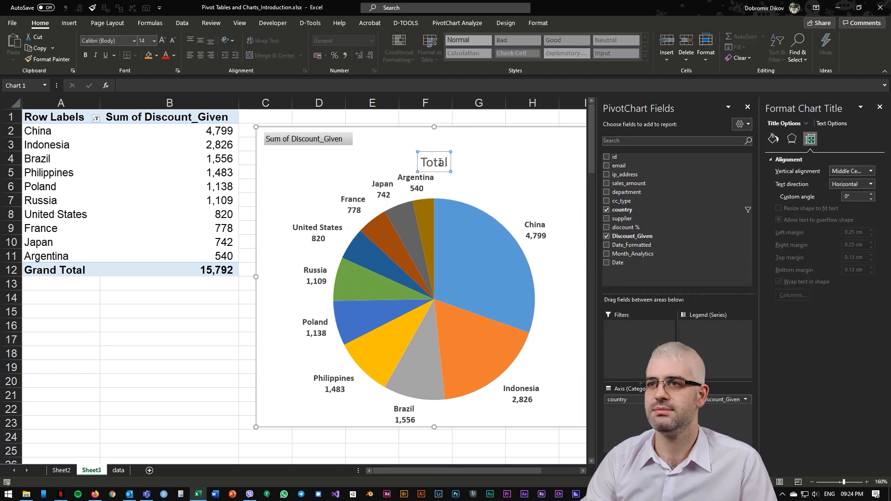
double_click(440, 162)
type("Top 10 Locations per Given Discounts")
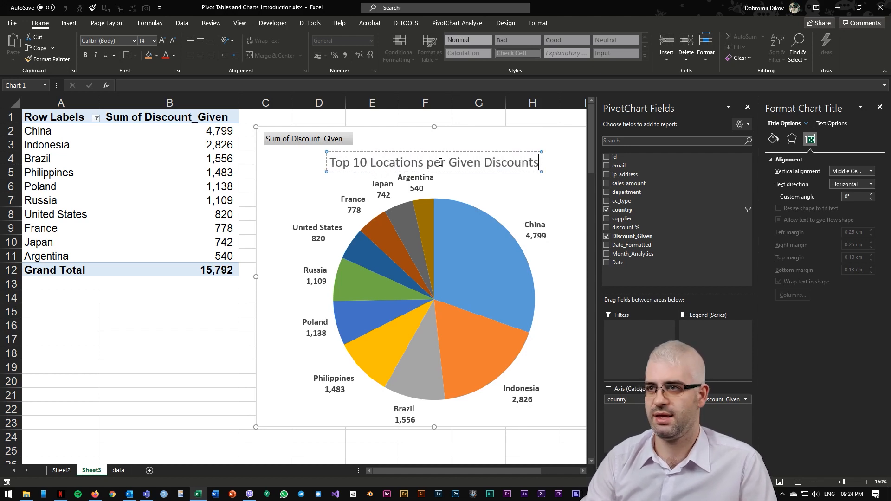
left_click(245, 298)
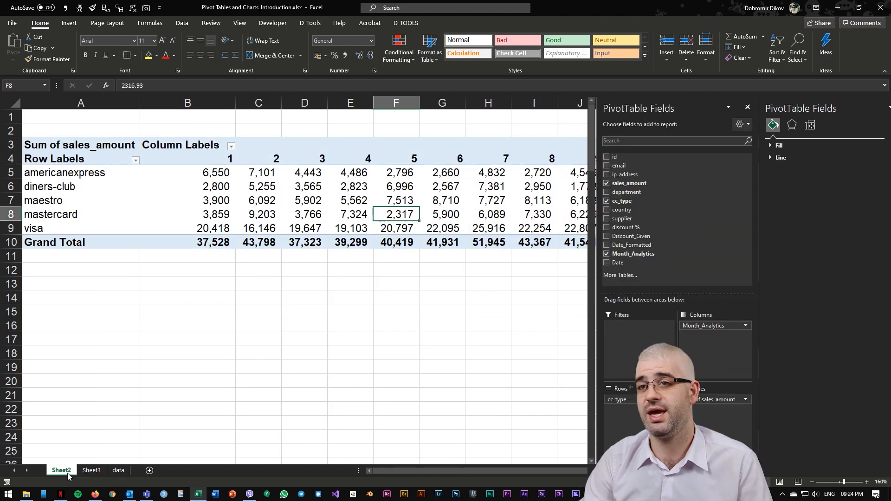
Step: On Sheet2, replace cc_type with department as the pivot table's row field
left_click(62, 471)
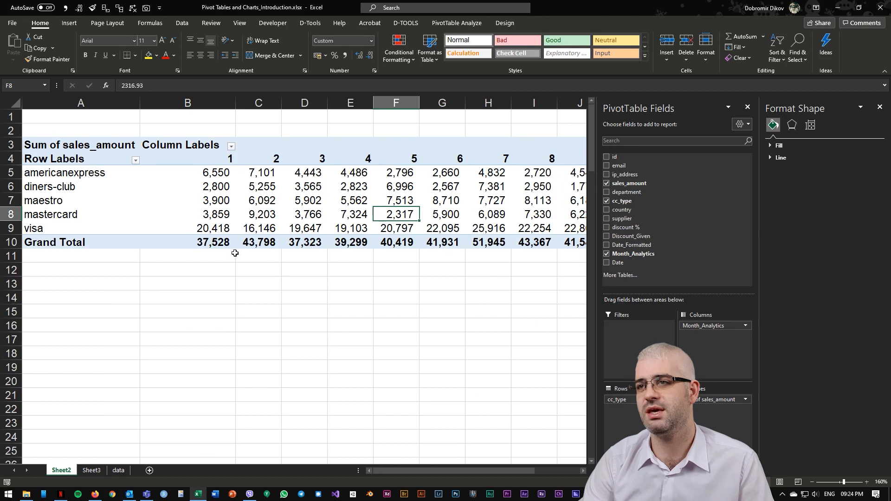
left_click(606, 201)
left_click(606, 192)
Step: Copy the pivot table range from the Row Labels header through the month 12 column
left_click_drag(47, 159, 503, 280)
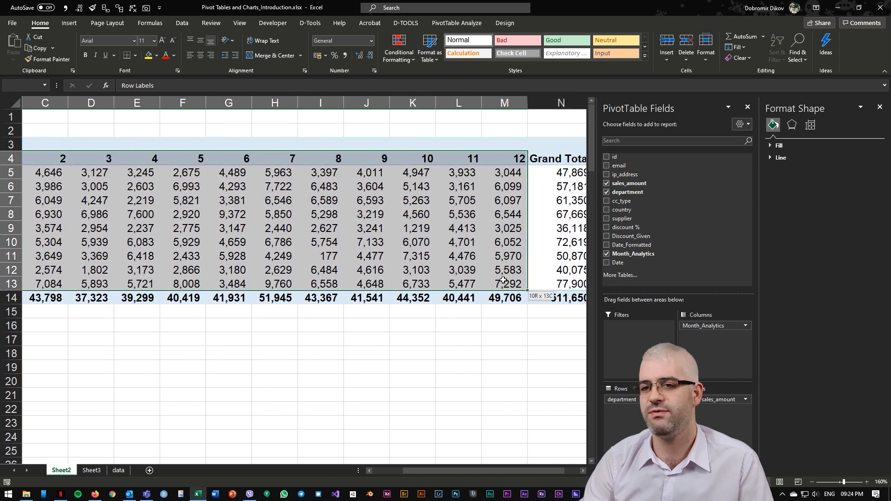
key("ctrl+c")
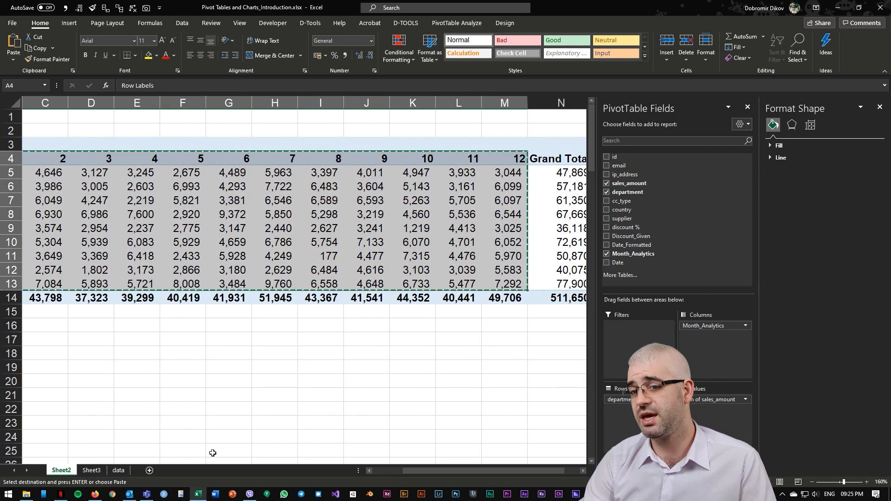
Step: Insert a new worksheet and paste the pivot table range copied from Sheet2 into it at A1
left_click(148, 471)
left_click_drag(58, 473, 59, 473)
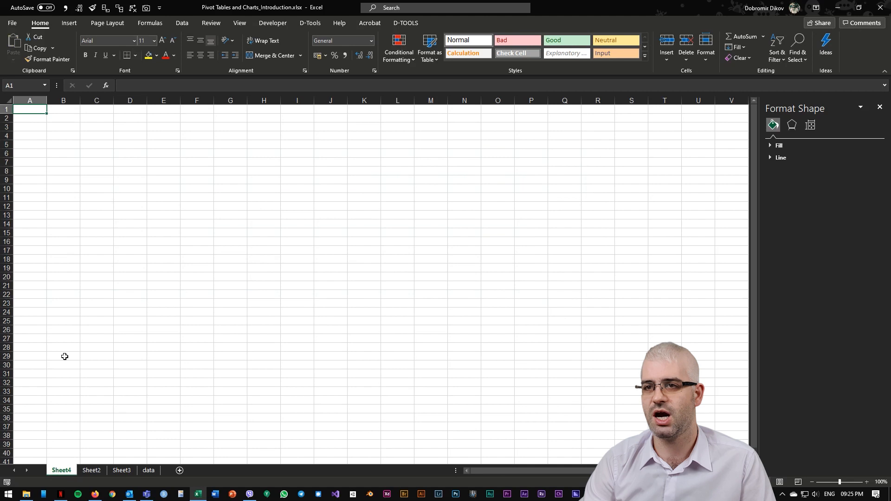
left_click(122, 472)
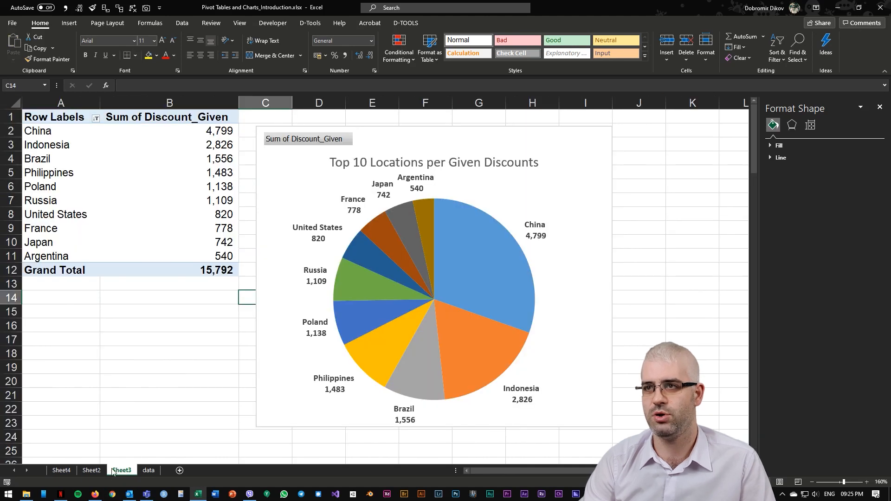
left_click(93, 472)
key("ctrl+c")
left_click(64, 472)
key("ctrl+v")
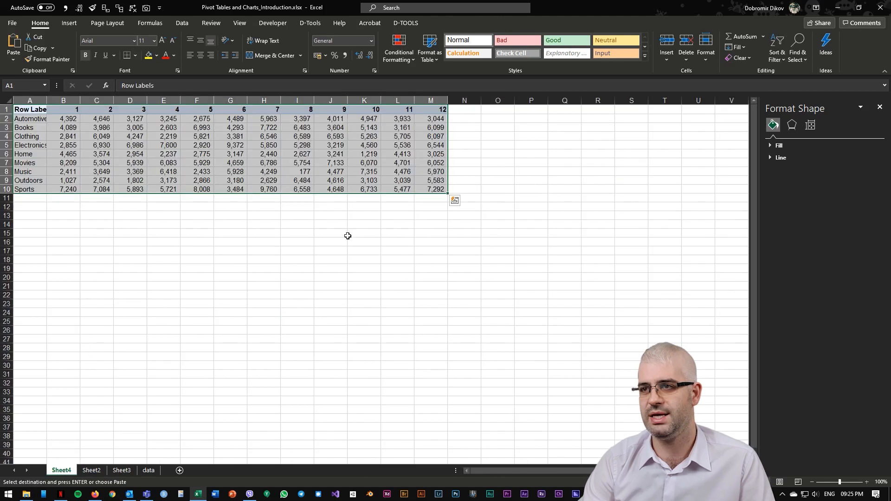
Step: Select the pasted department-by-month data and insert a 2-D line chart from it
left_click(879, 484)
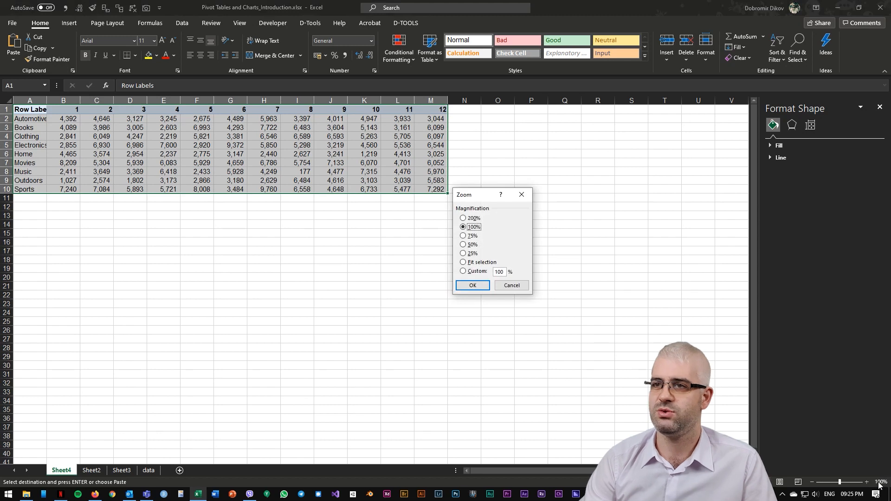
key("Return")
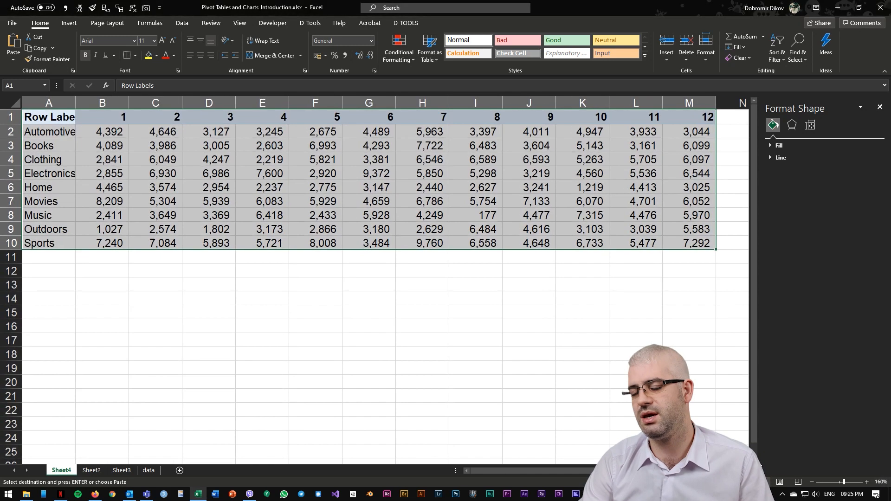
left_click(125, 172)
left_click_drag(54, 120, 695, 241)
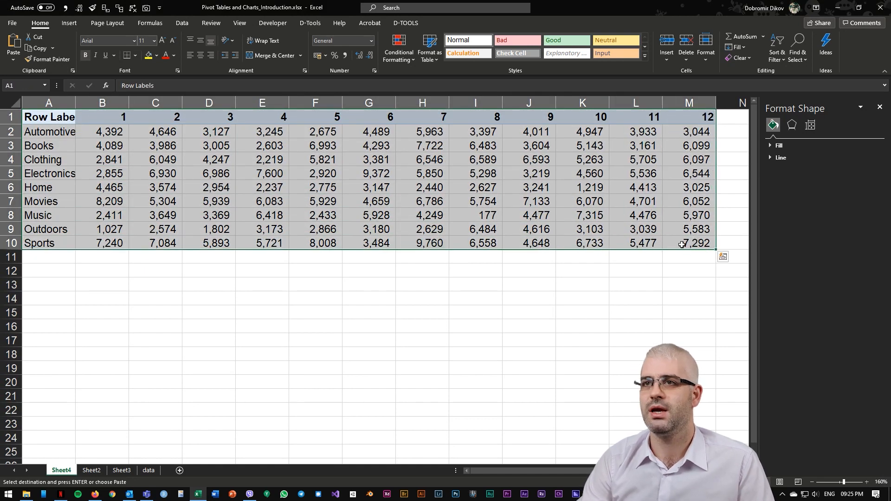
left_click(69, 24)
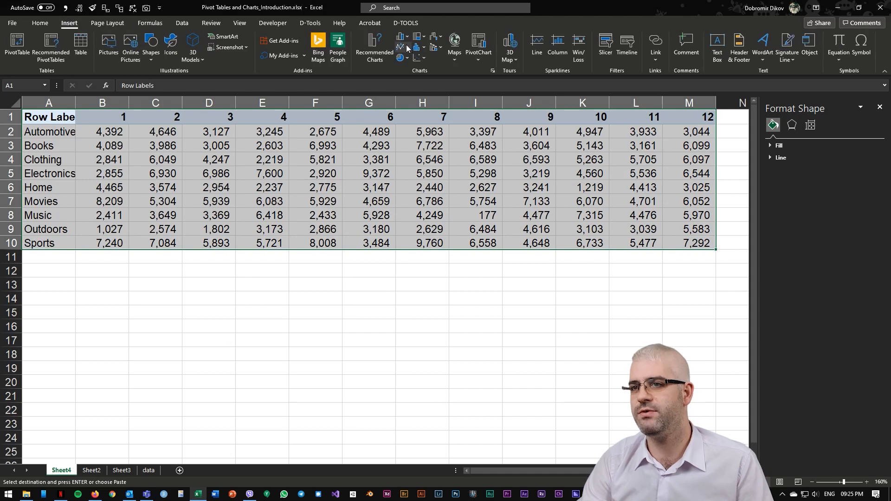
left_click(407, 49)
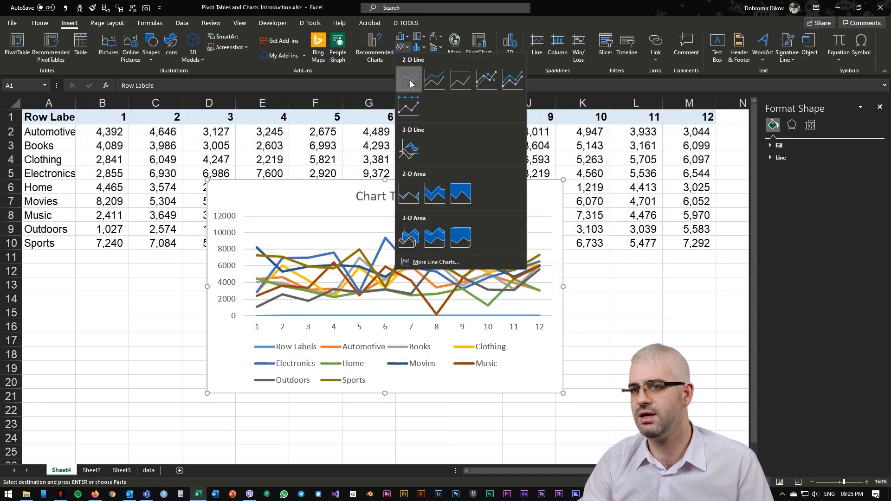
left_click(411, 82)
Step: Move the chart below the data and enlarge it to span roughly columns A through M
left_click_drag(444, 188, 293, 264)
scroll(370, 331, "down", 1)
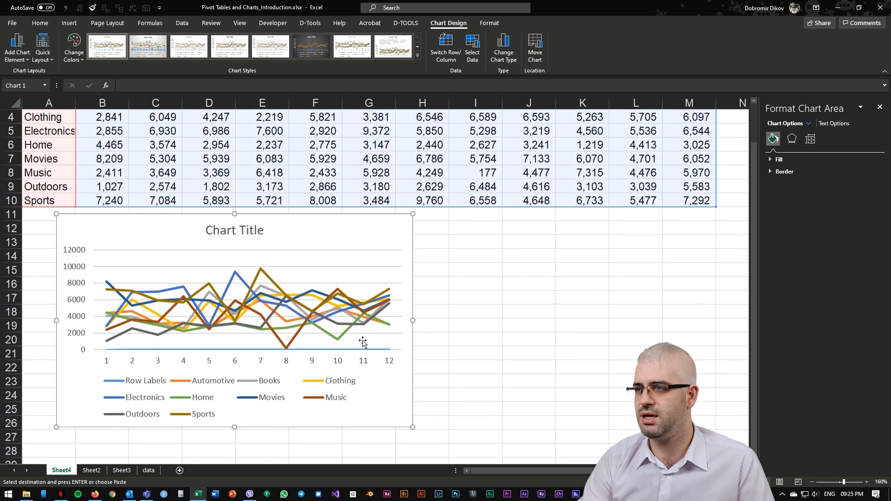
left_click_drag(413, 321, 708, 326)
left_click_drag(383, 429, 383, 445)
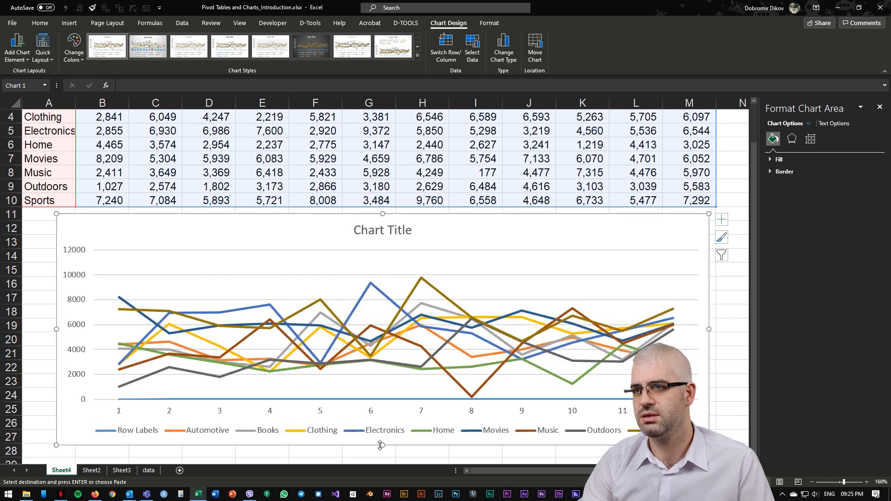
Step: Change the chart type to Clustered Column
left_click(495, 54)
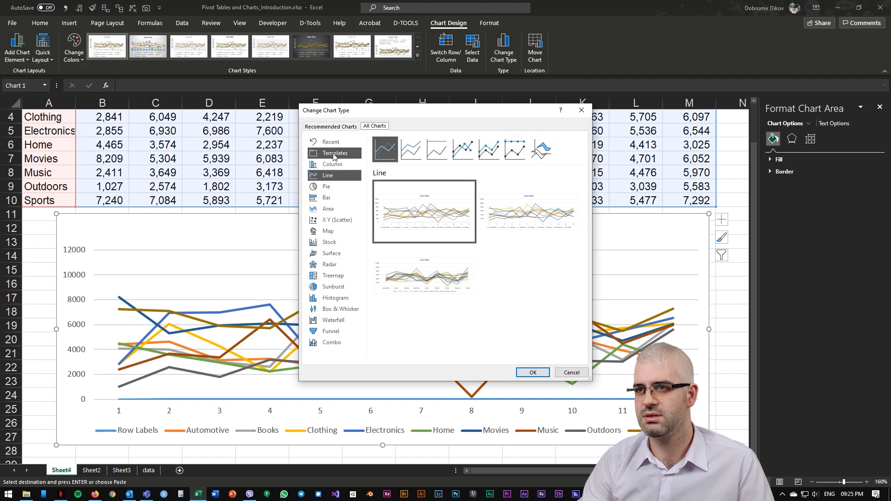
left_click(332, 165)
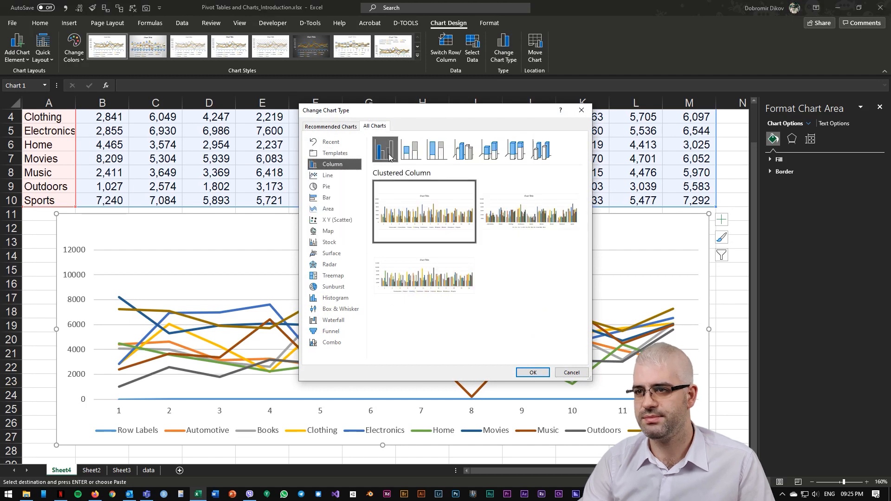
left_click(533, 373)
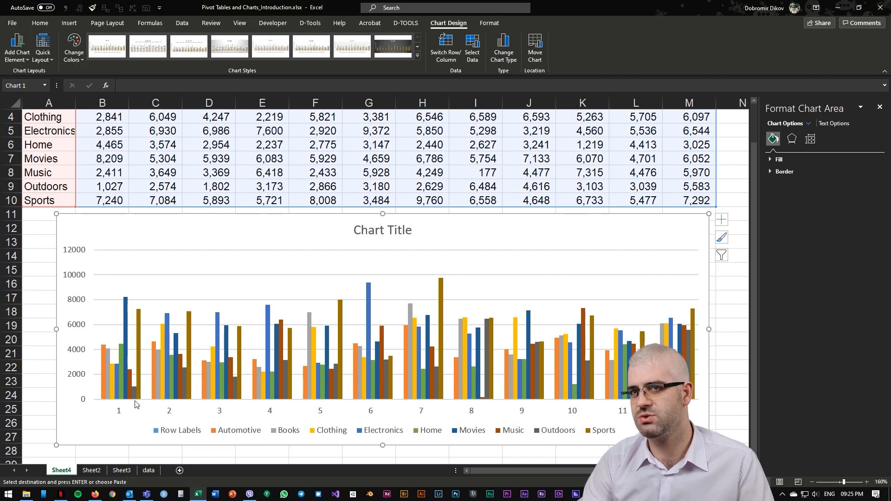
Step: Shrink the chart's source range to drop the Row Labels row from the plotted series
scroll(77, 118, "up", 1)
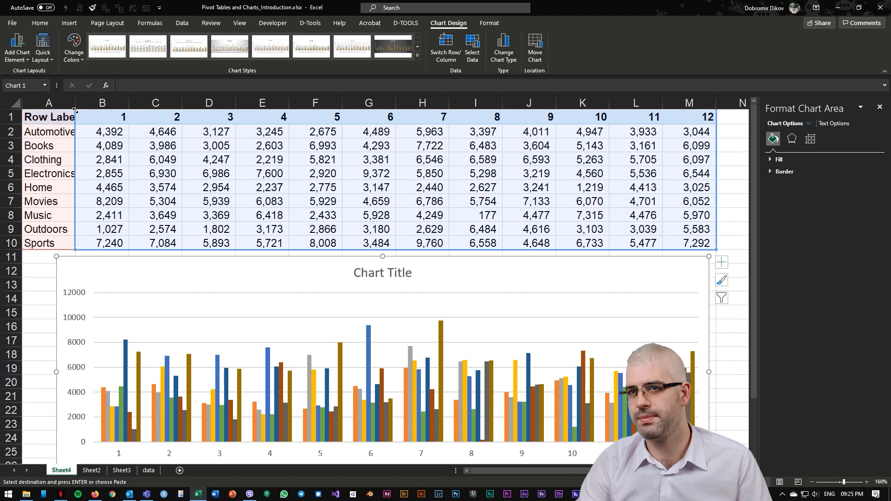
left_click_drag(74, 110, 74, 125)
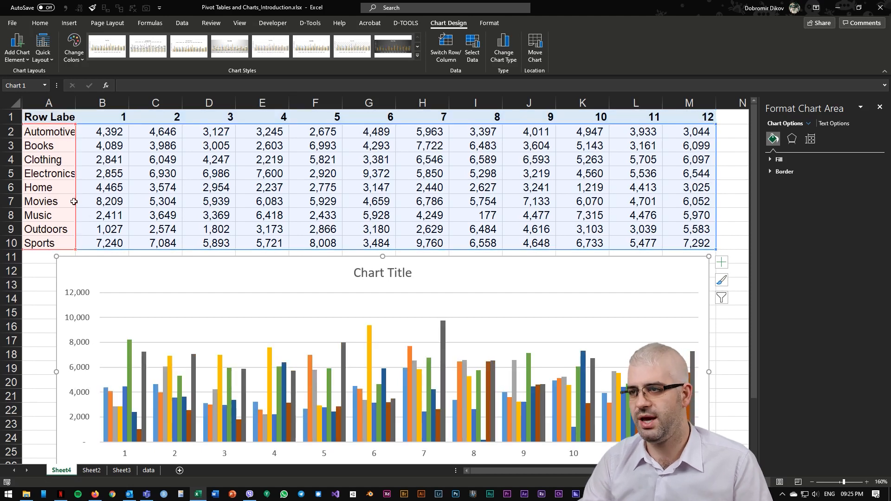
scroll(69, 181, "down", 3)
scroll(168, 317, "up", 2)
scroll(168, 317, "up", 1)
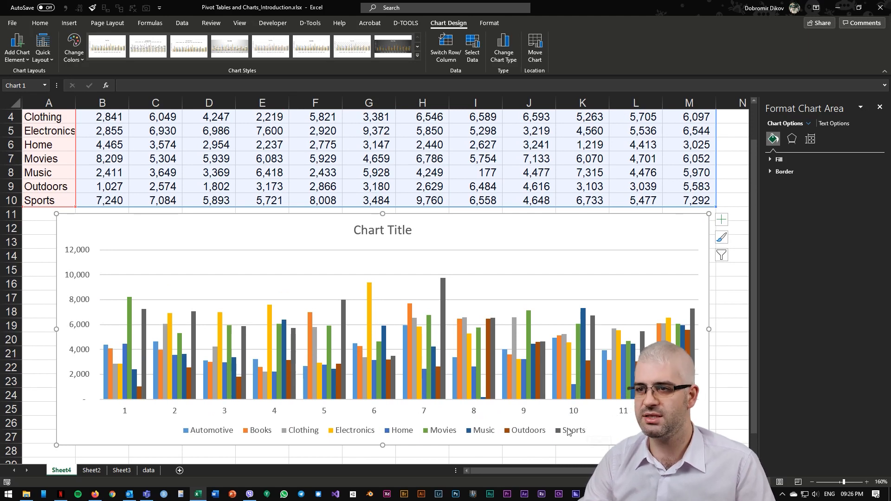
scroll(561, 431, "up", 3)
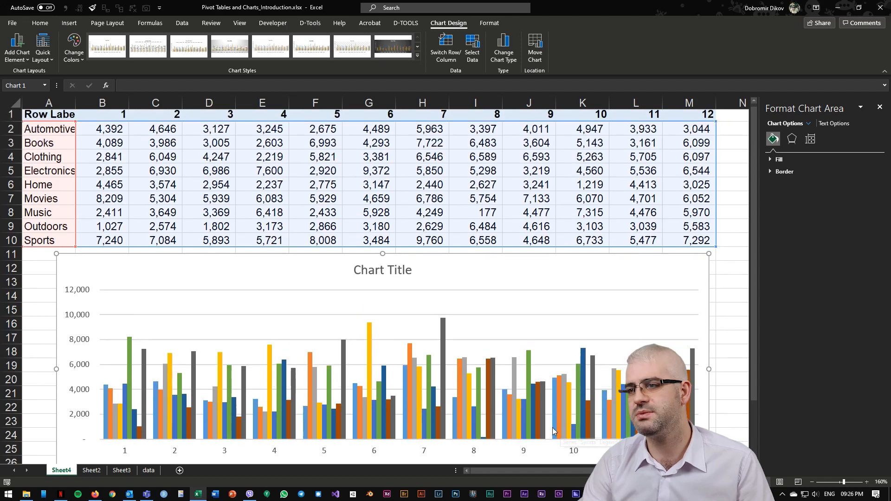